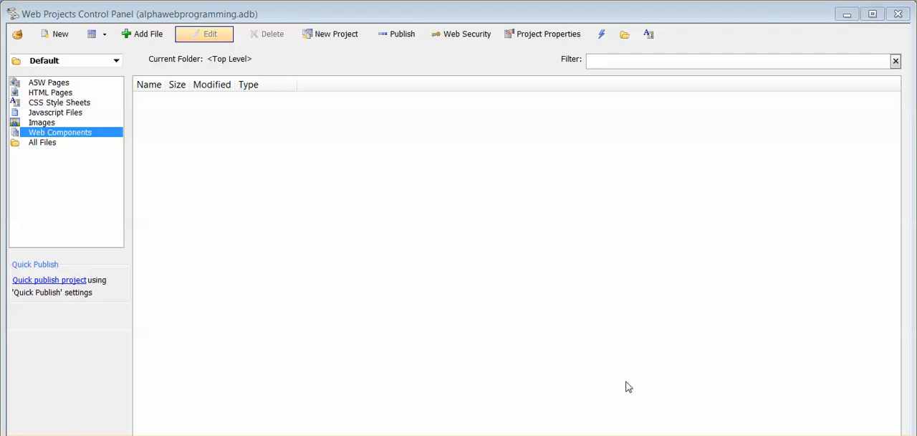
Switch to the MySQL database manager, examine the field design of the alphaweb database's customer table, and leave the manager.
click(368, 434)
click(279, 102)
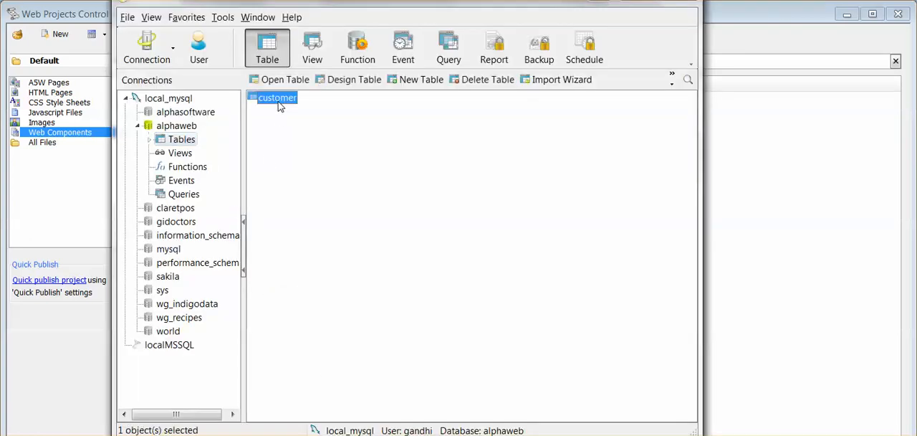
click(335, 84)
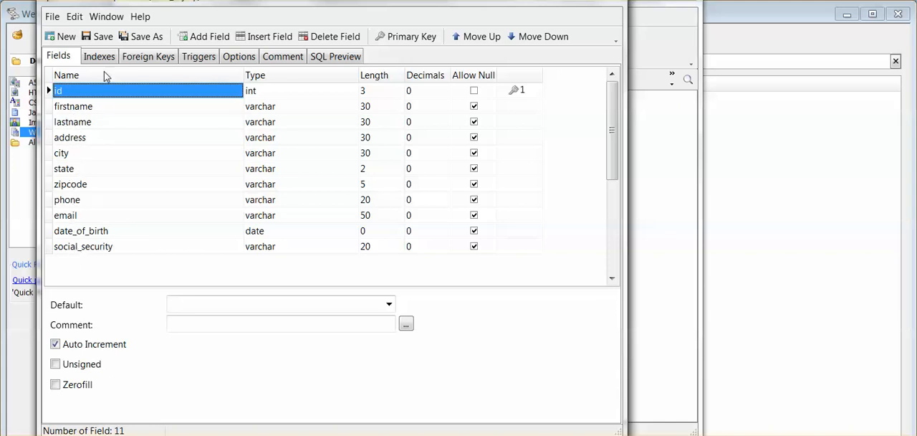
click(606, 1)
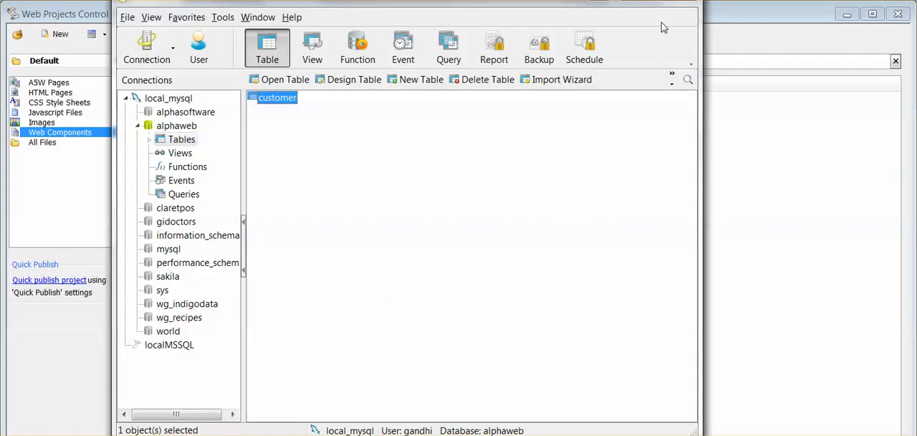
click(631, 1)
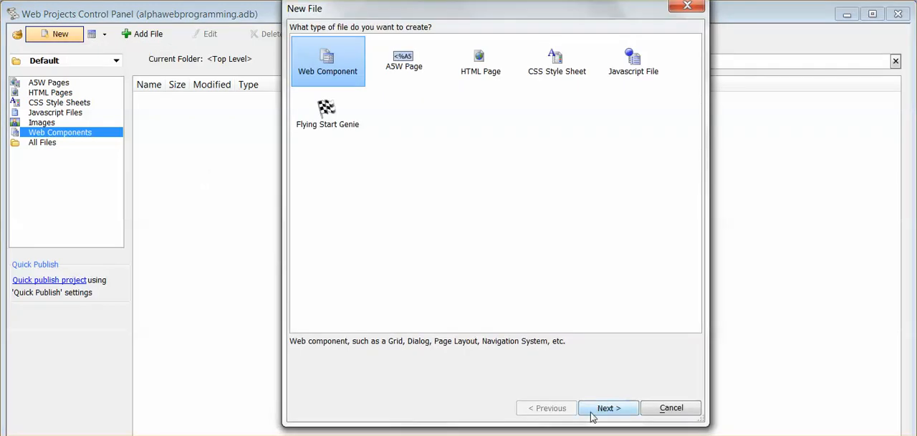
Create a new Grid web component from the Updateable Grid (SQL) template and dismiss its help.
click(592, 414)
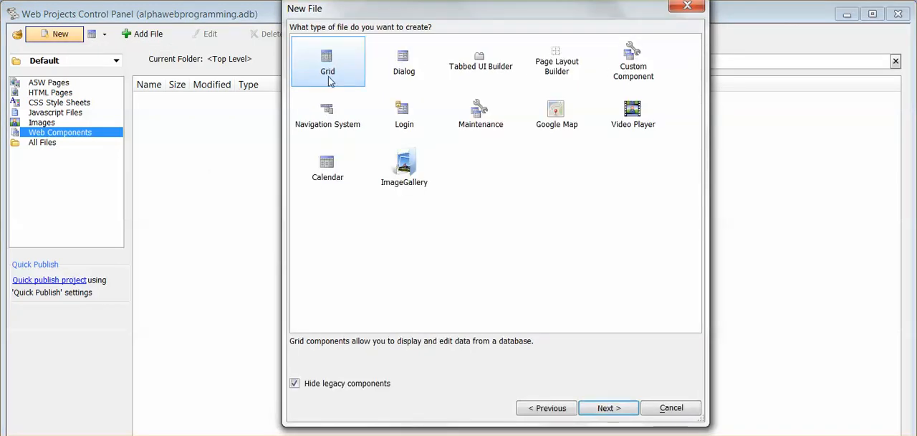
click(615, 407)
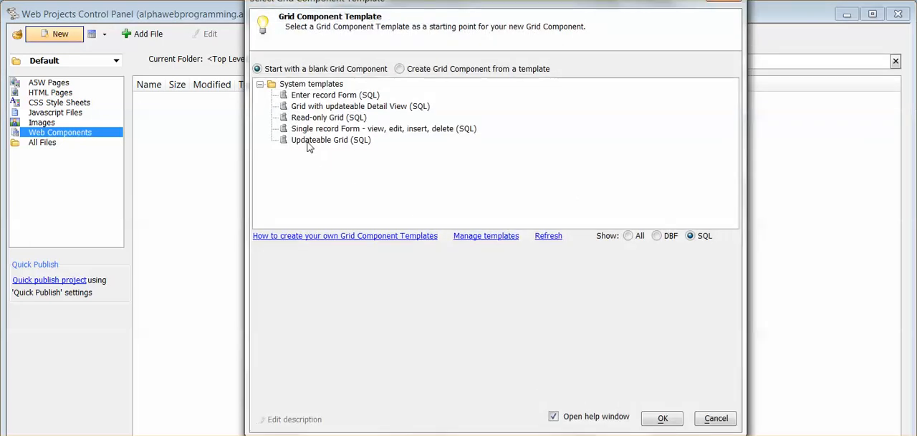
click(309, 142)
click(663, 417)
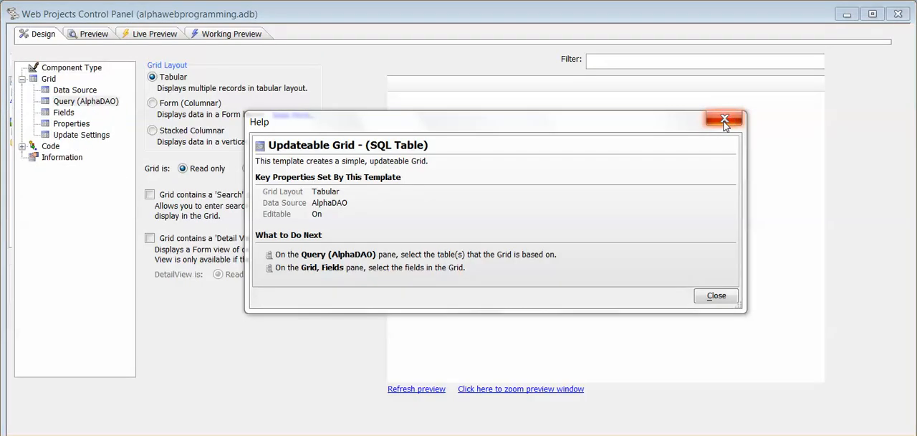
click(724, 122)
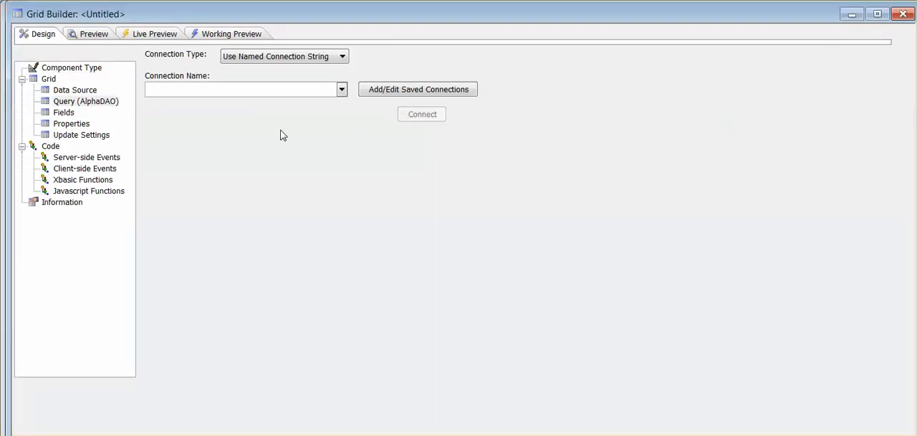
Connect the grid's query to the alphaweb named connection and base it on the customer table.
click(342, 90)
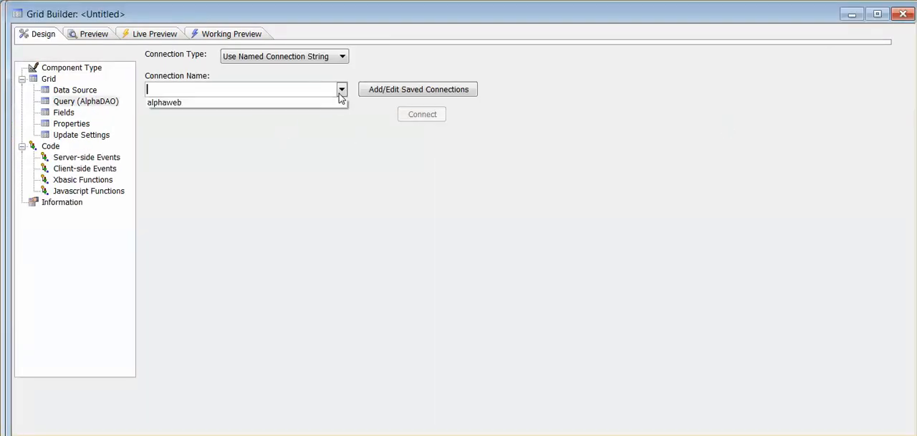
click(170, 105)
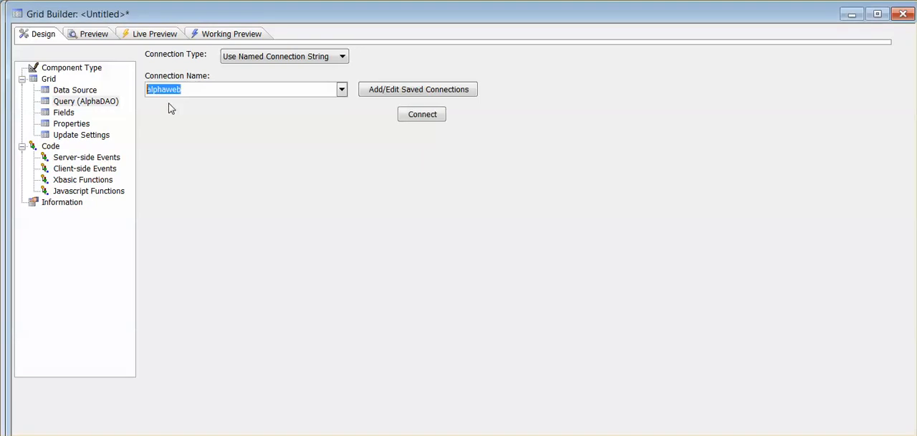
click(432, 117)
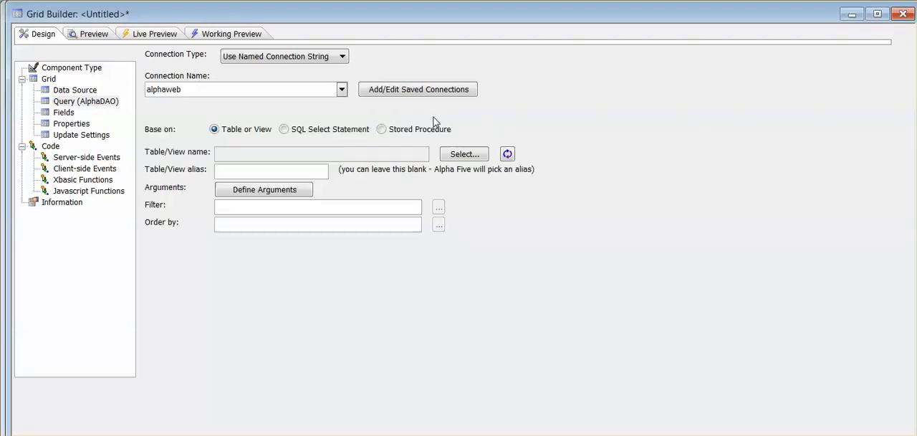
click(462, 155)
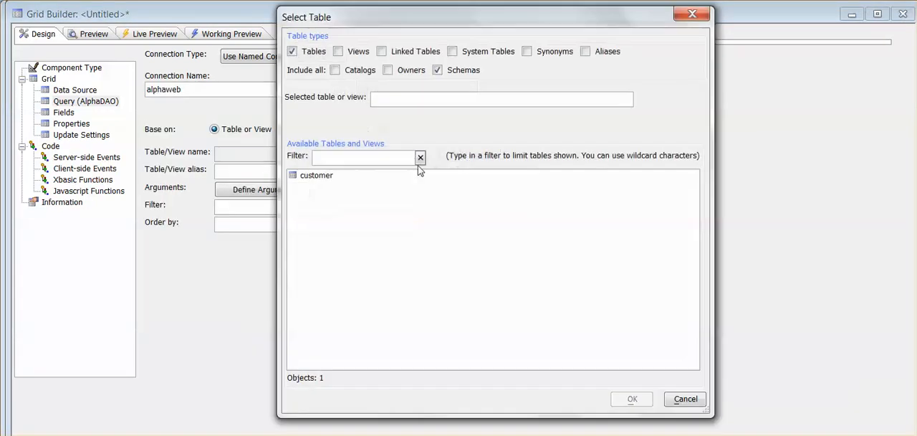
click(313, 175)
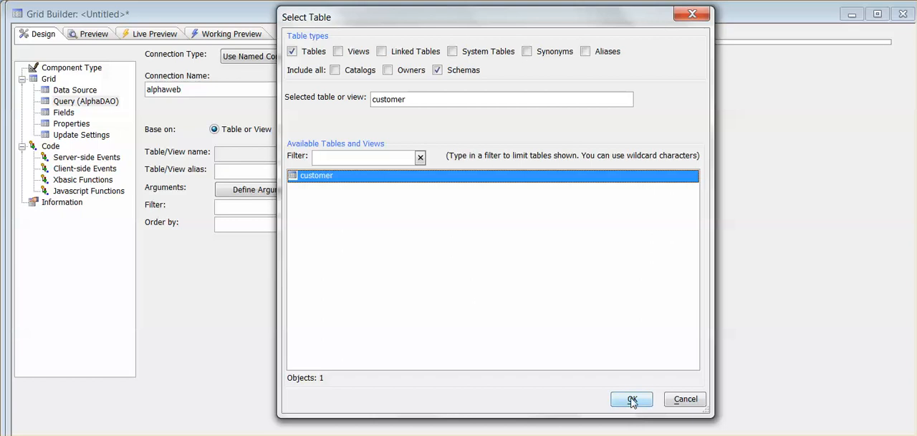
click(633, 399)
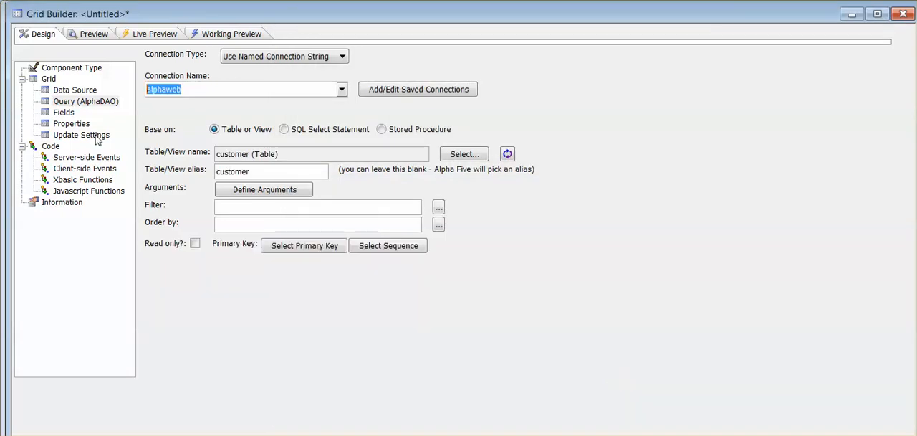
Add all customer table fields from id through social_security to the grid.
click(64, 112)
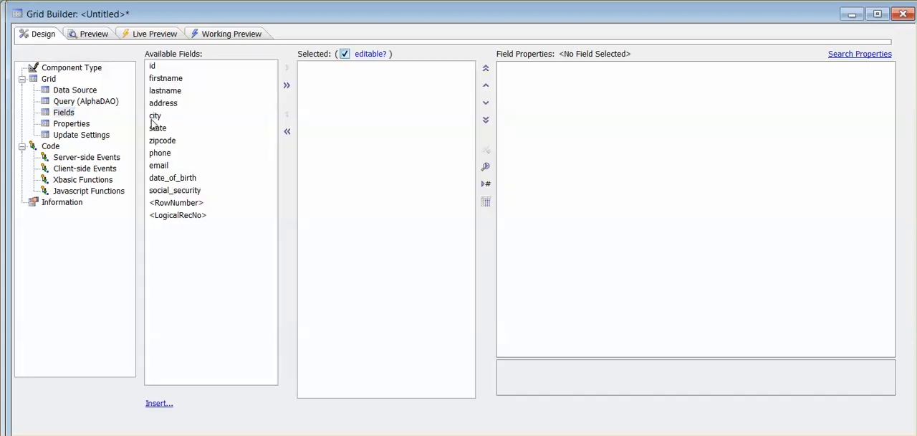
drag(152, 68, 152, 191)
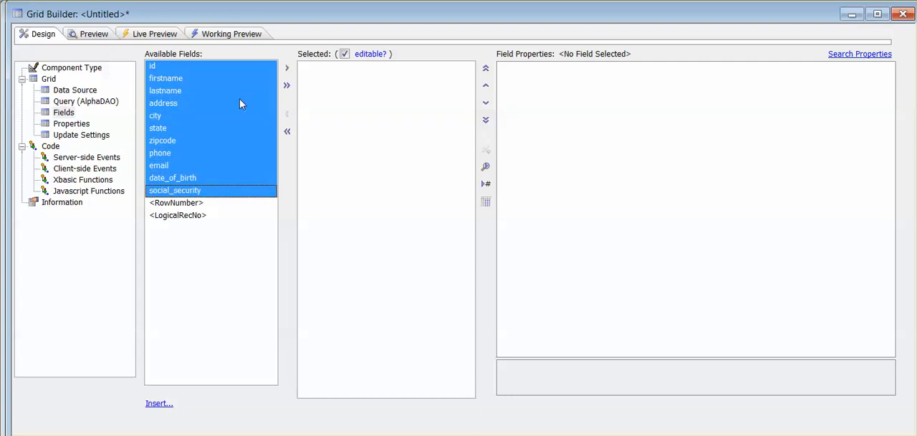
click(287, 69)
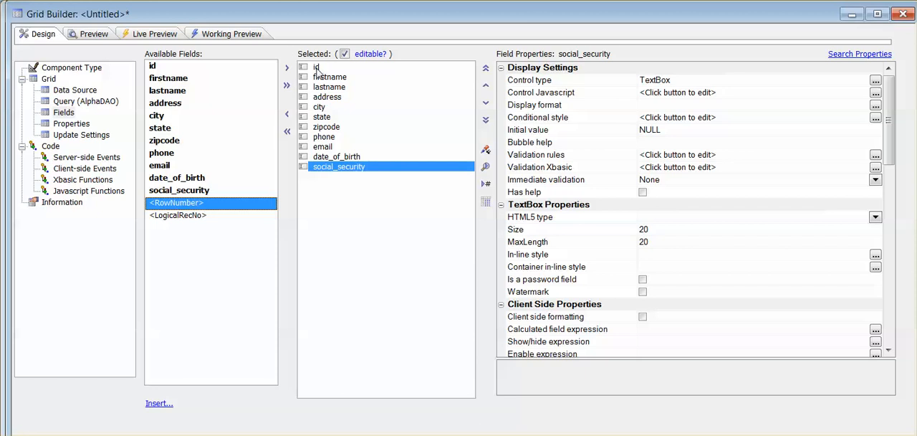
Hide the id field's column in the grid.
click(317, 67)
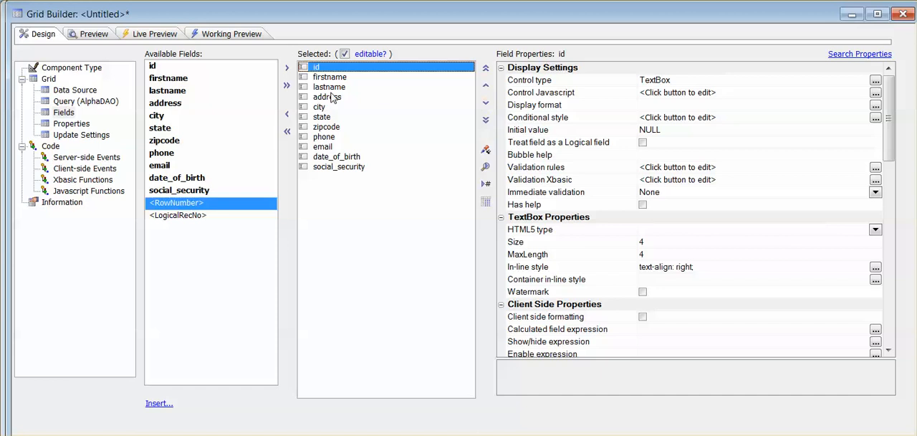
drag(892, 153, 893, 268)
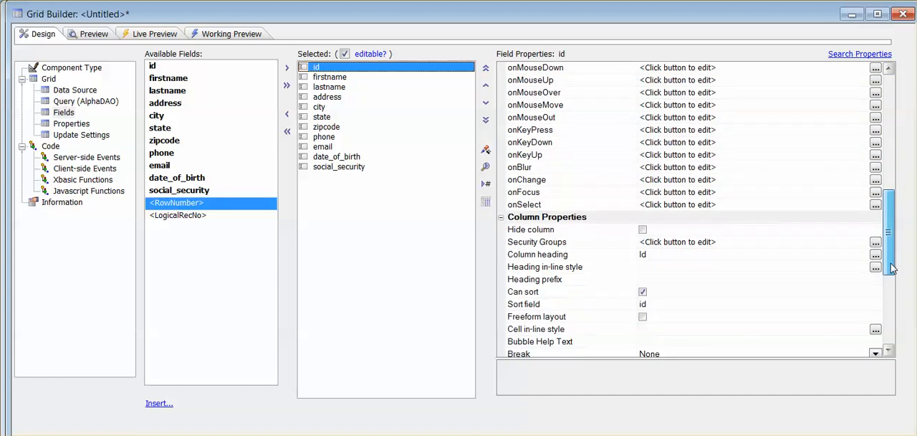
click(643, 230)
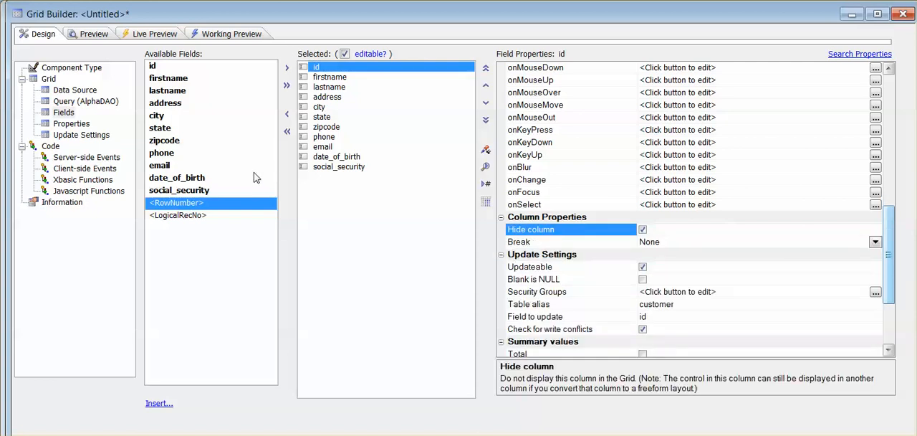
Set the number of new record rows in the grid's update settings to 1.
click(65, 135)
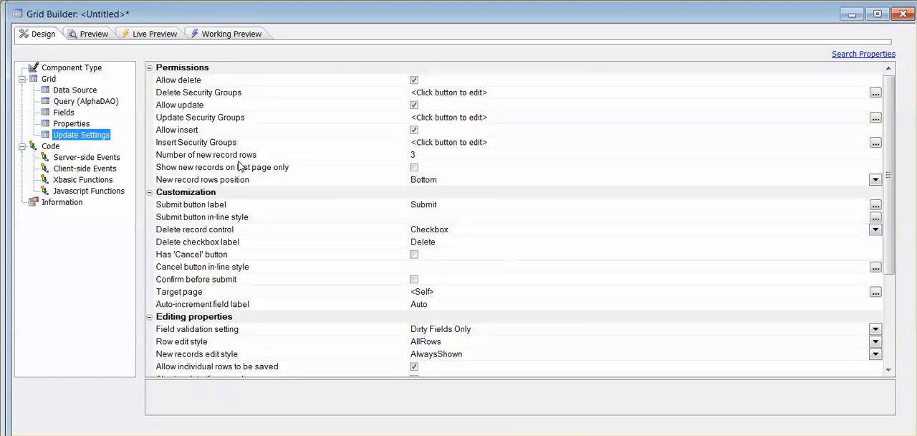
click(431, 154)
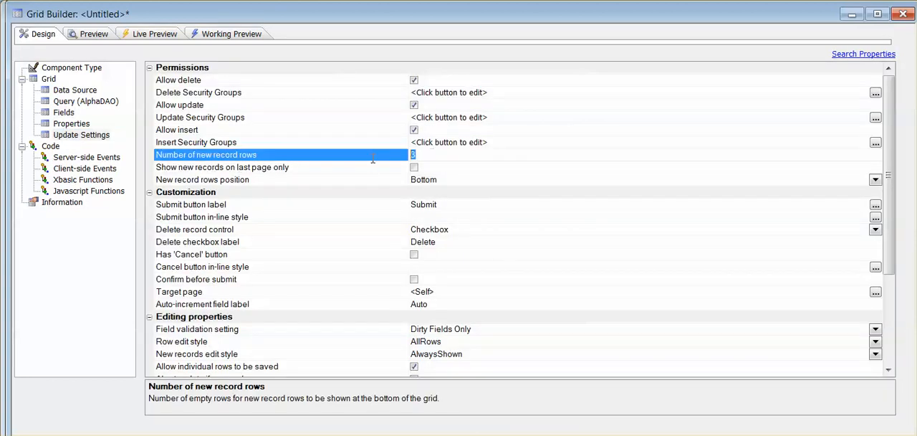
text(1)
Turn off the grid's 'Records Per Page' selector and run a working preview of the grid.
click(71, 125)
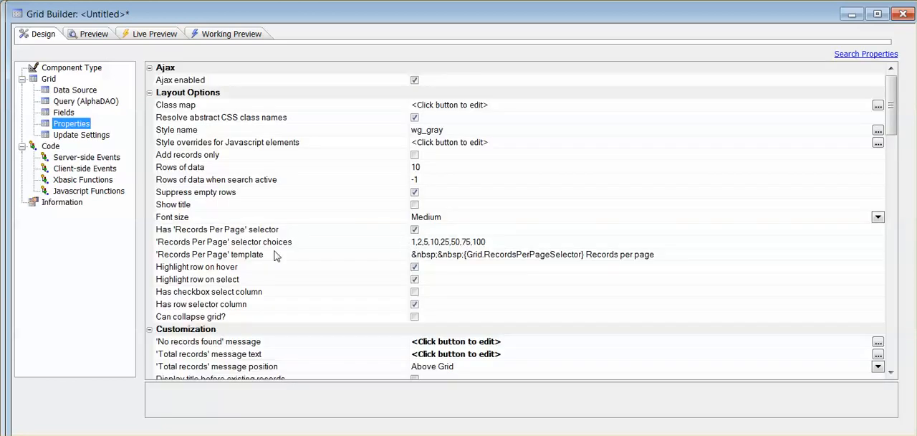
click(414, 230)
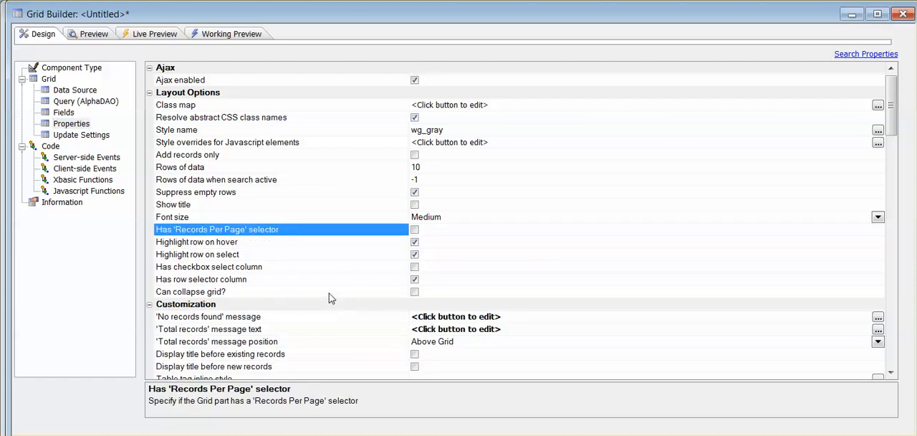
click(221, 40)
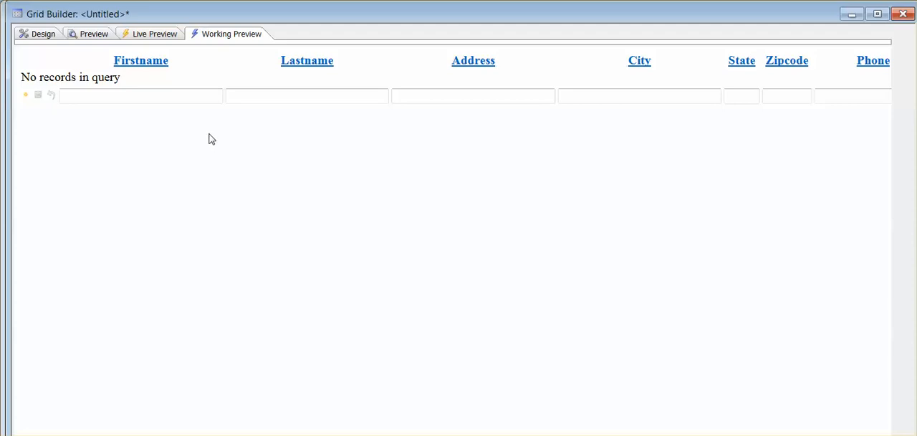
Change the grid's style to the system style GrBlue and check it in the working preview.
click(41, 35)
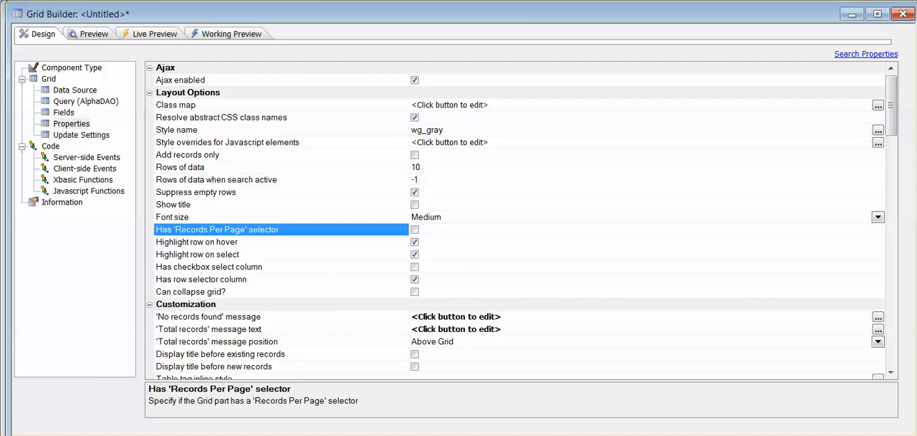
click(877, 130)
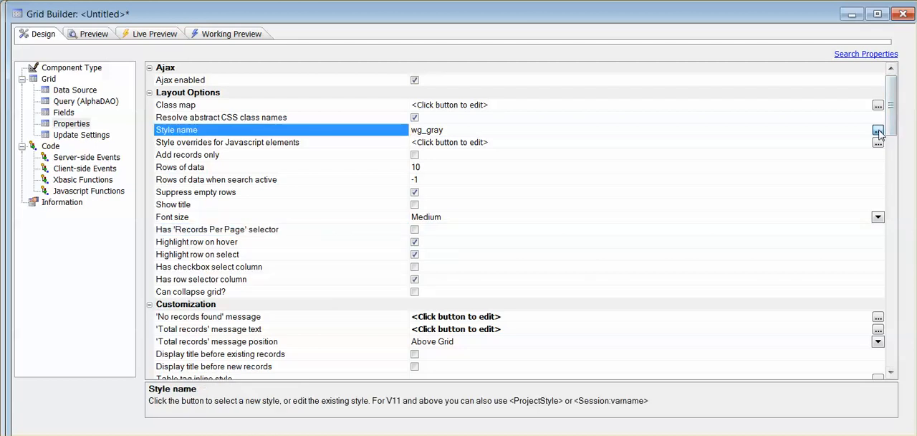
click(877, 131)
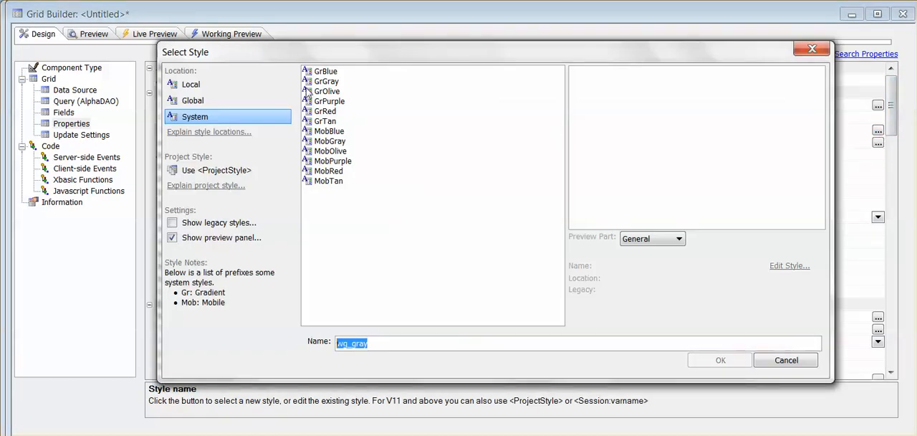
click(320, 71)
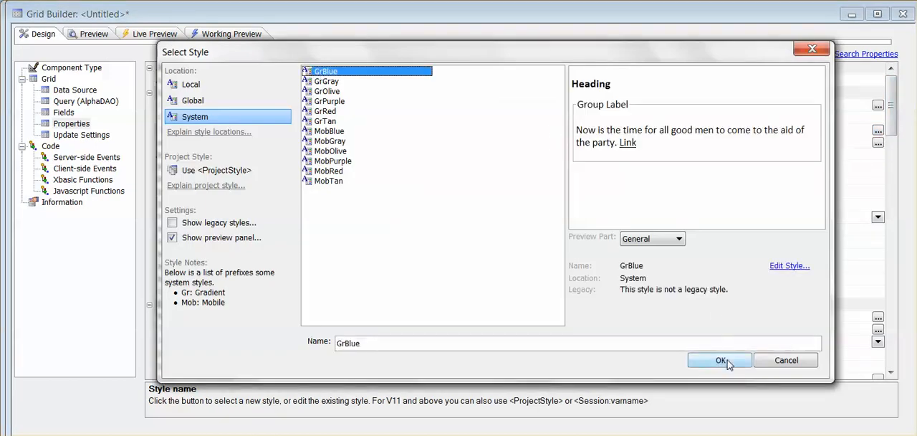
click(722, 360)
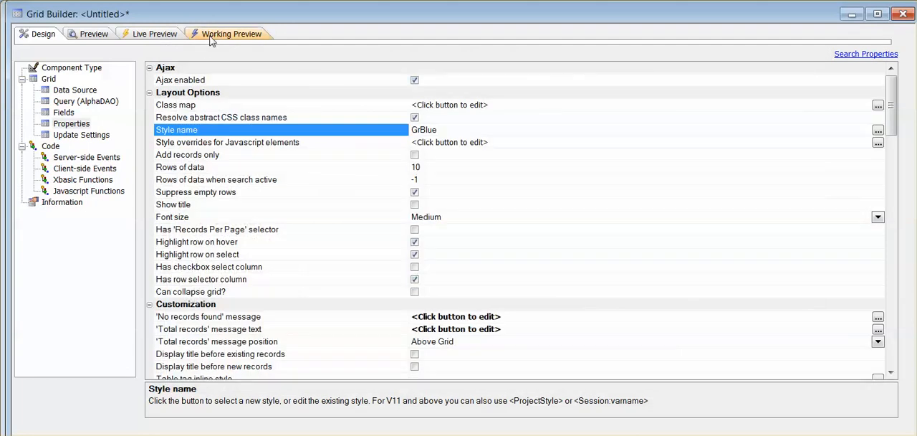
click(212, 35)
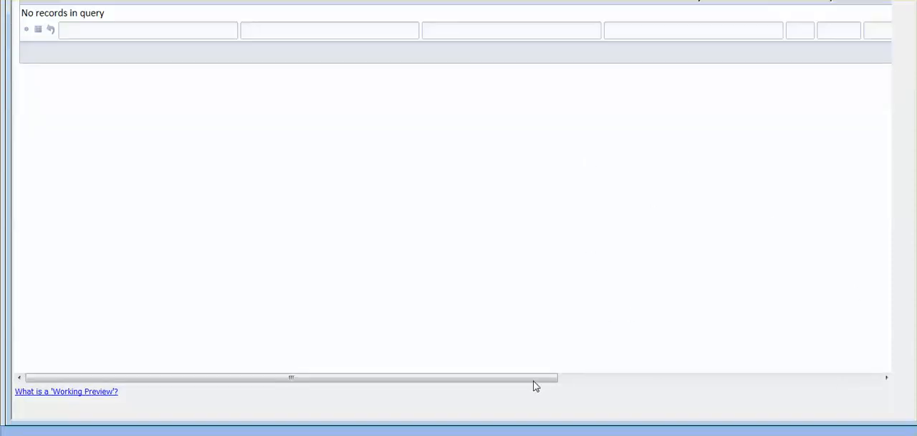
drag(534, 381, 391, 362)
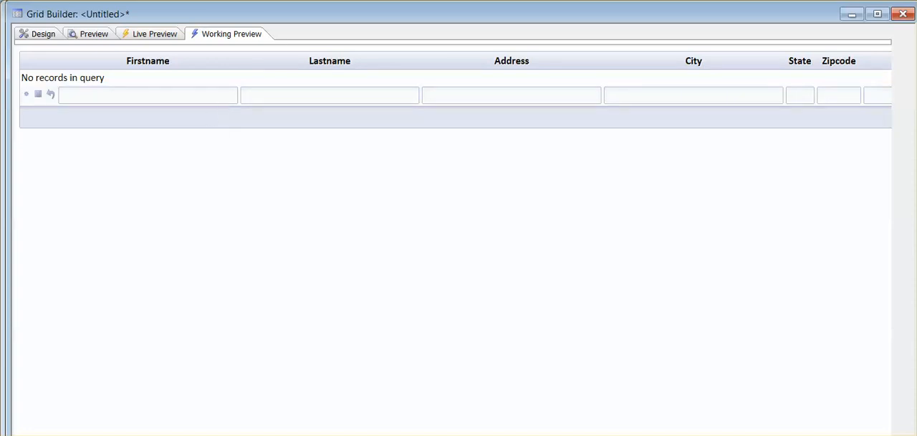
Change the grid component from updateable to read only and run its working preview.
click(43, 36)
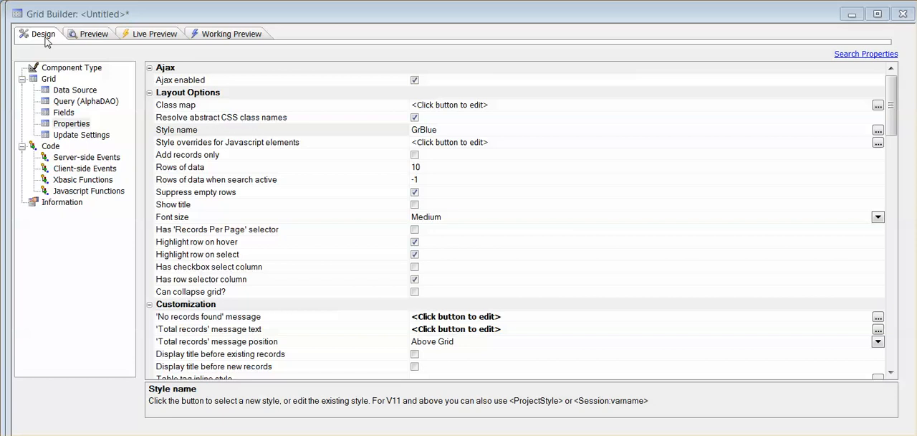
click(60, 68)
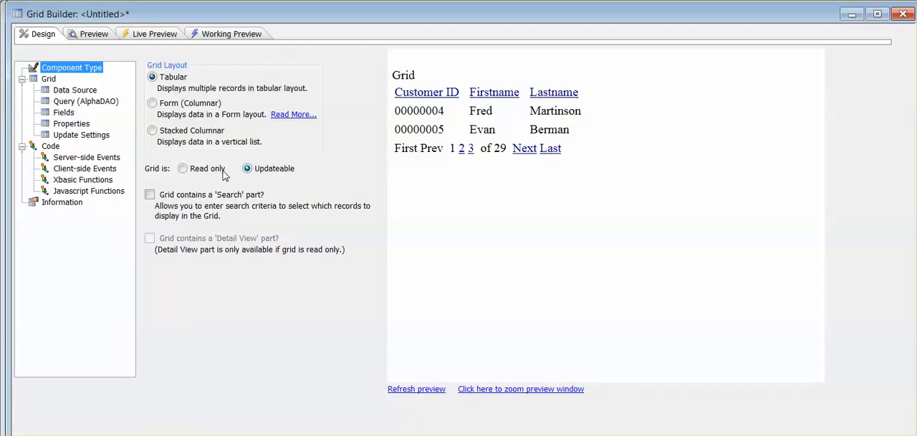
click(182, 170)
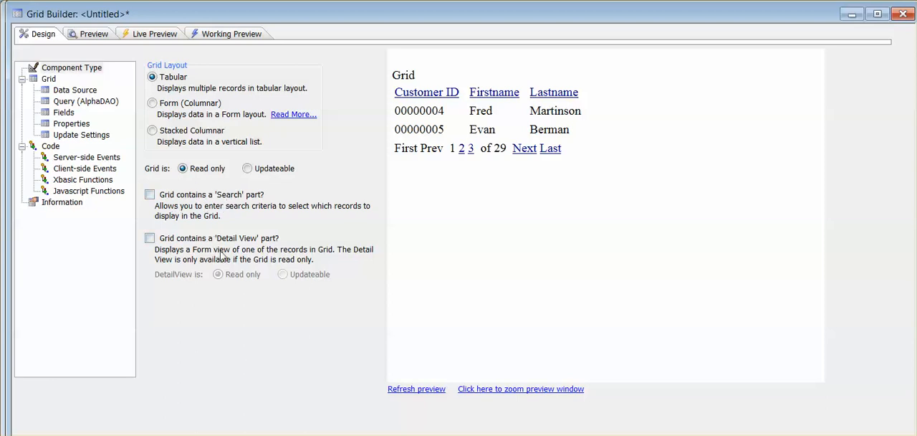
click(239, 38)
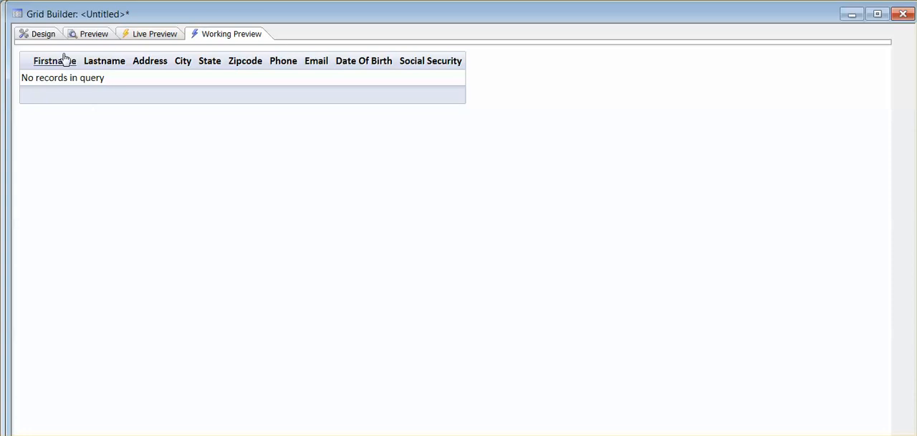
Add a Search part to the read-only grid with lastname and zipcode as search fields, and run the working preview.
click(42, 34)
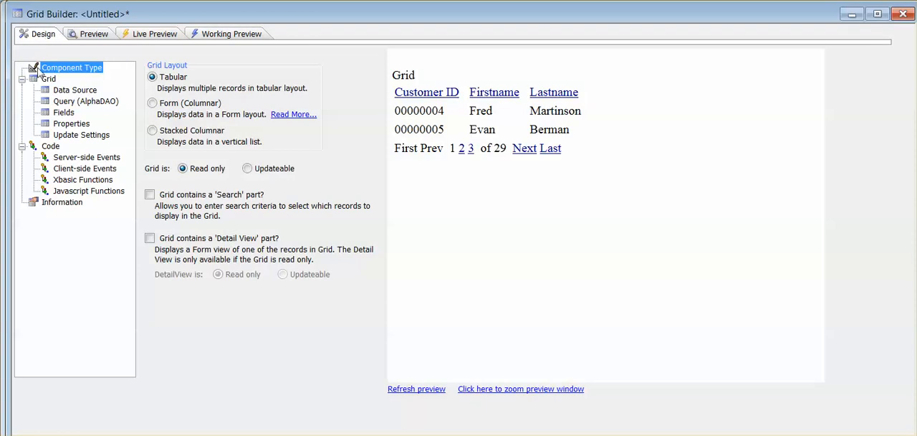
click(150, 194)
click(63, 146)
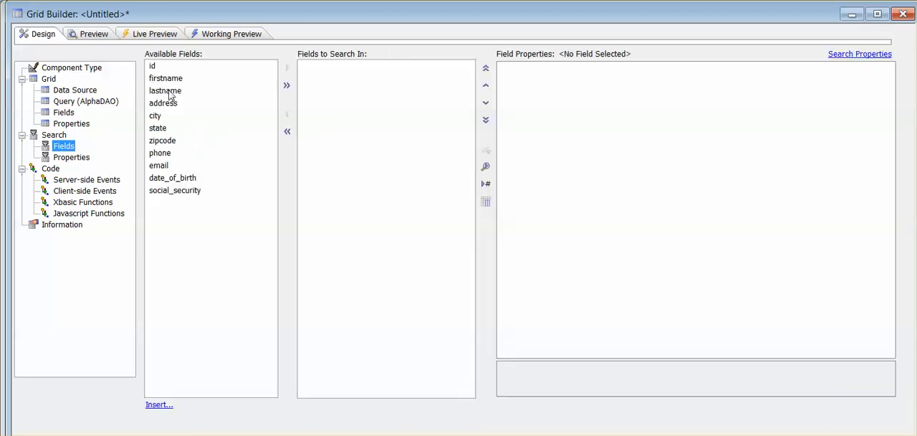
click(170, 93)
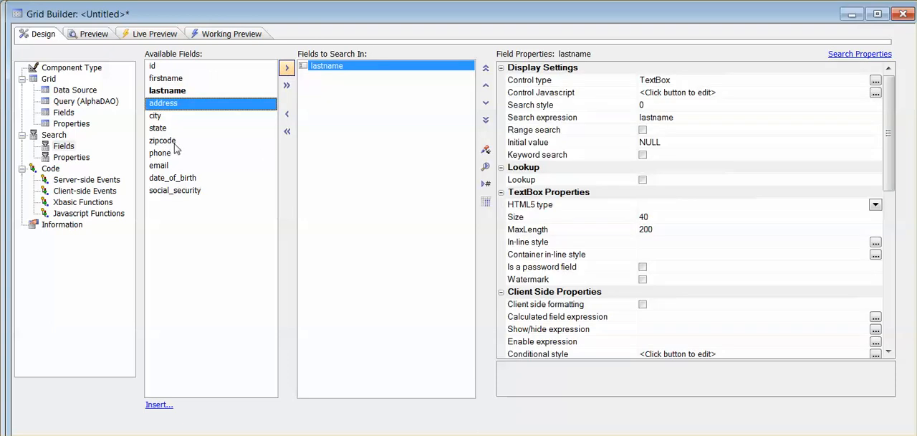
click(169, 147)
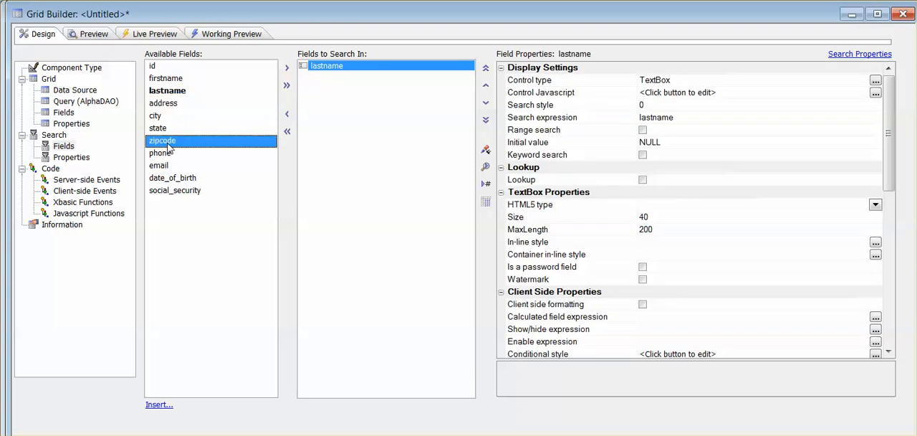
click(292, 70)
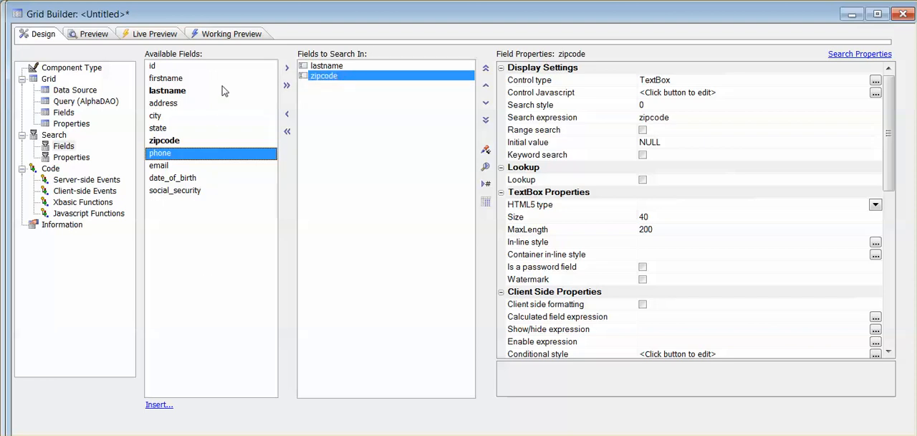
click(230, 34)
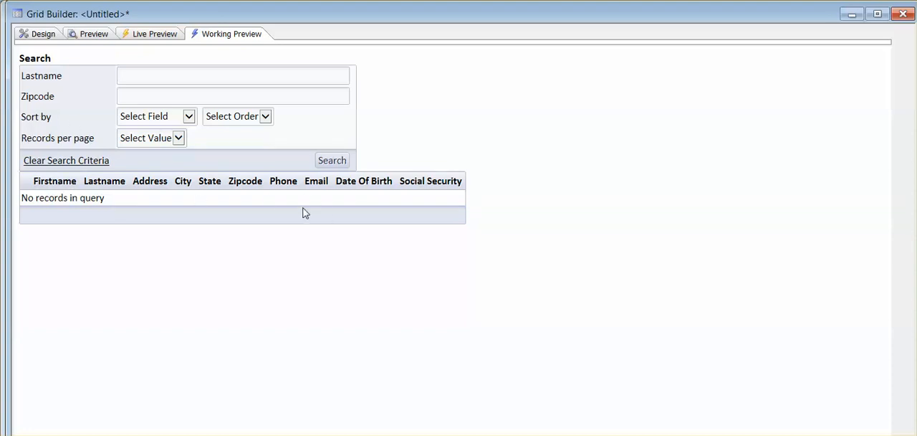
Exclude the 'Sorting' and 'Records per Page' listboxes from the grid's Search part properties.
click(43, 35)
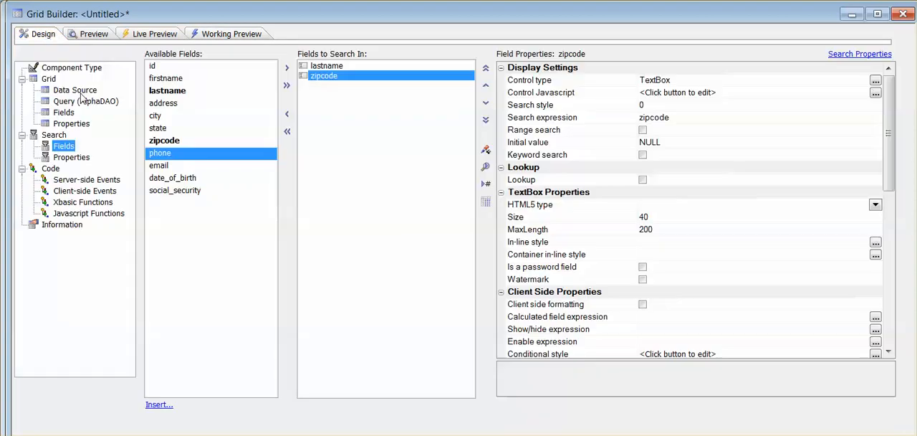
click(75, 158)
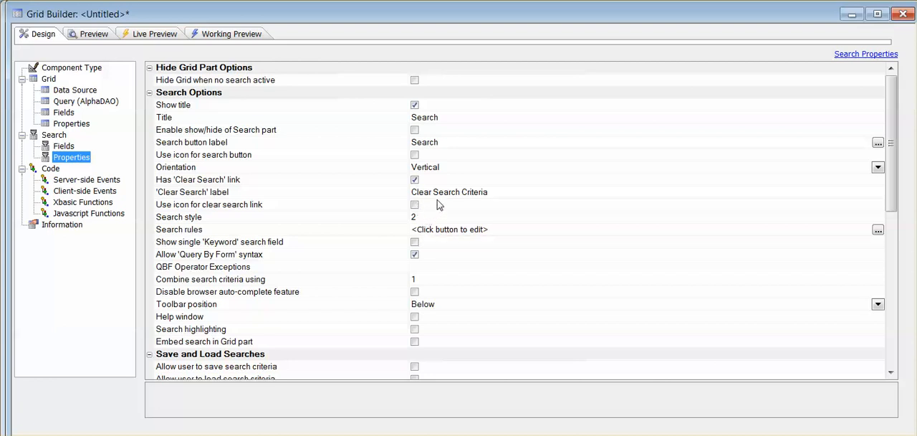
drag(891, 208, 898, 283)
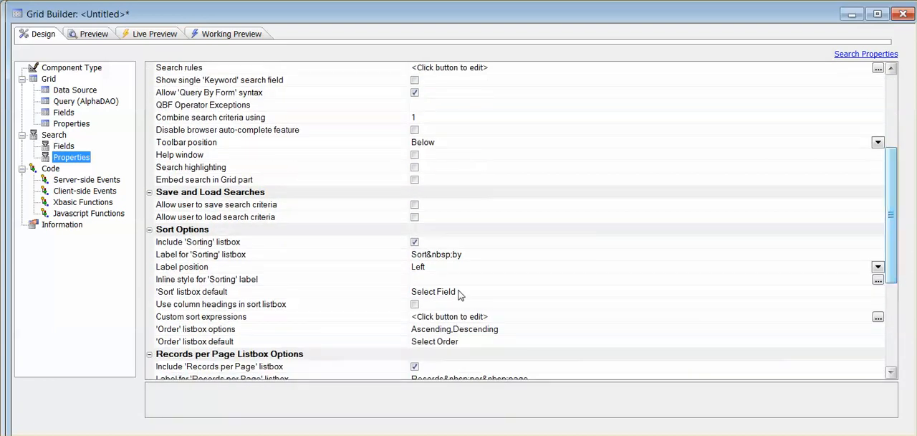
click(415, 242)
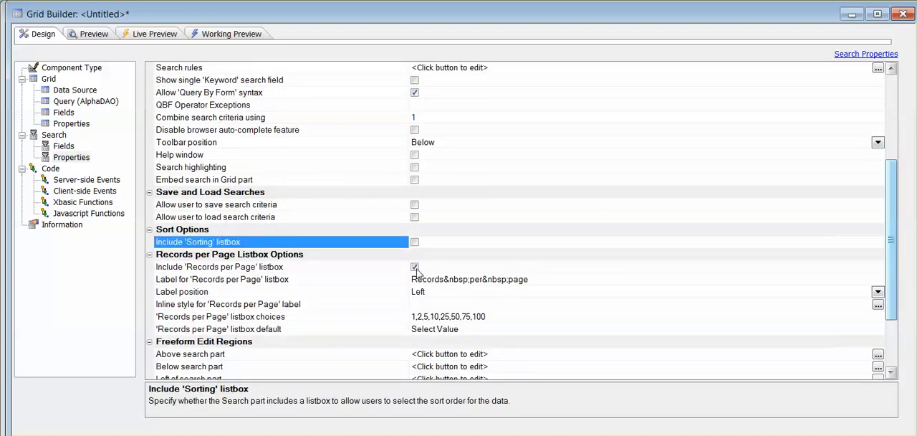
click(415, 266)
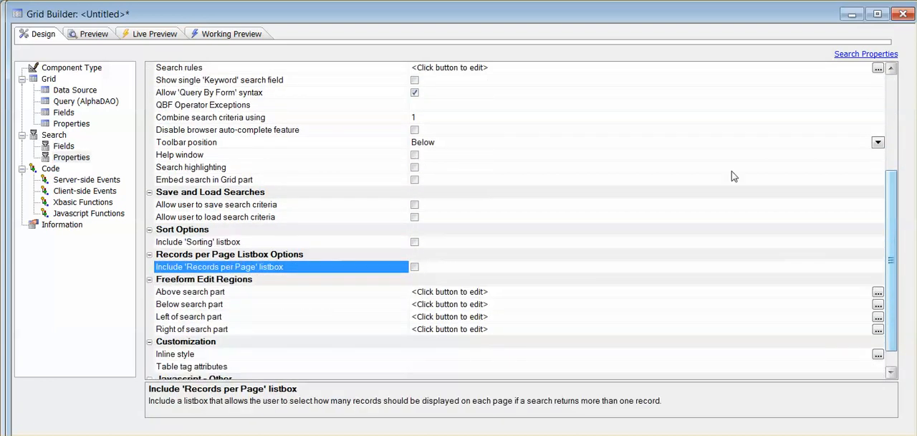
Hide the grid when no search is active, and test it in the working preview by searching for zipcode 10028.
drag(894, 207, 894, 109)
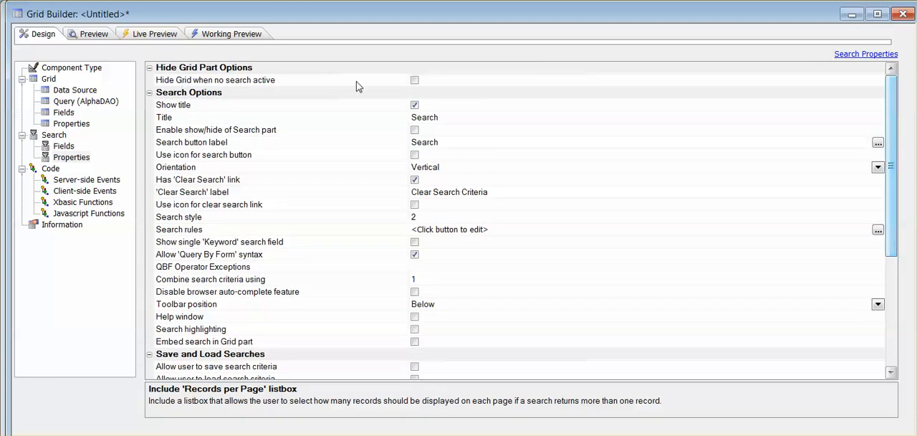
click(414, 79)
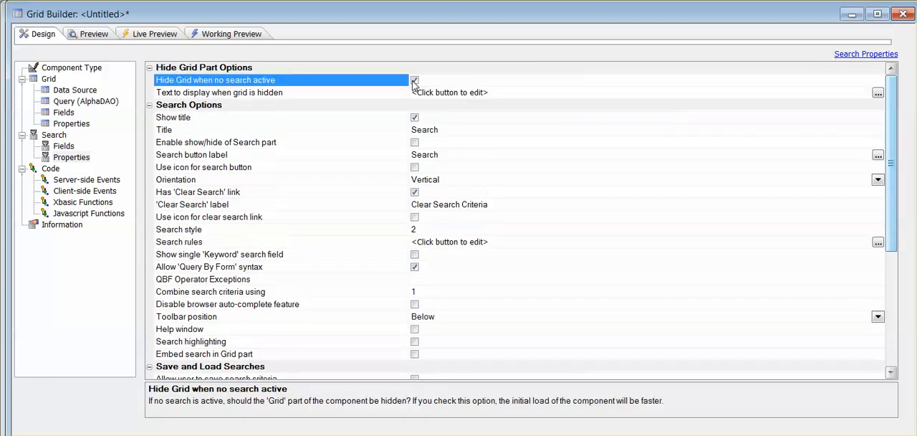
click(213, 34)
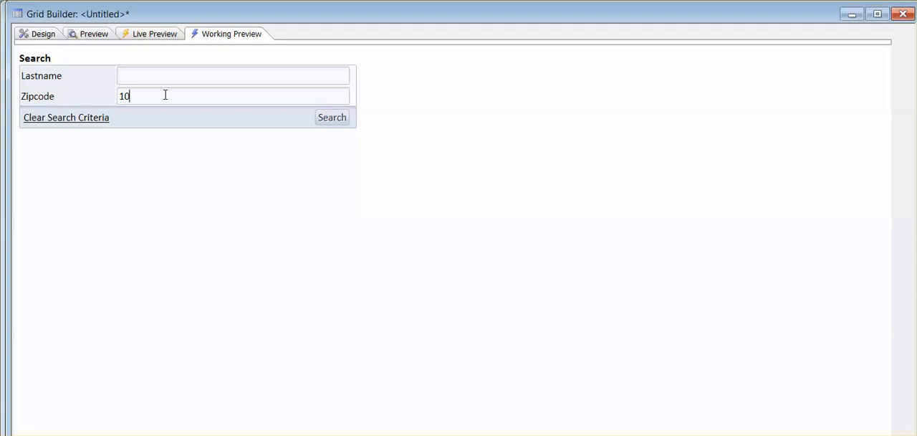
click(349, 119)
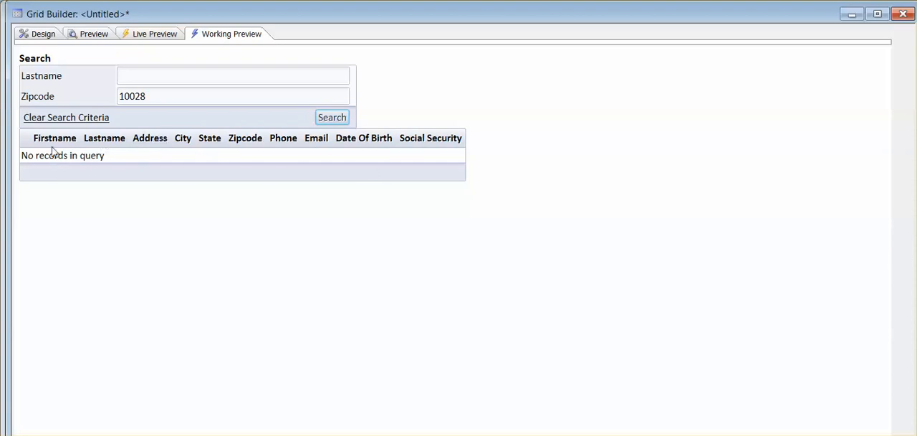
Save the grid component as customer in the Default project and close the Grid Builder.
key(ctrl+s)
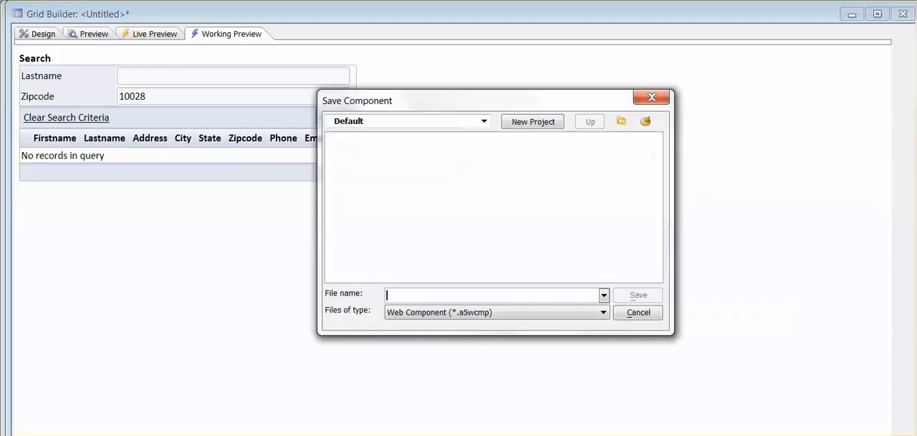
text(customer)
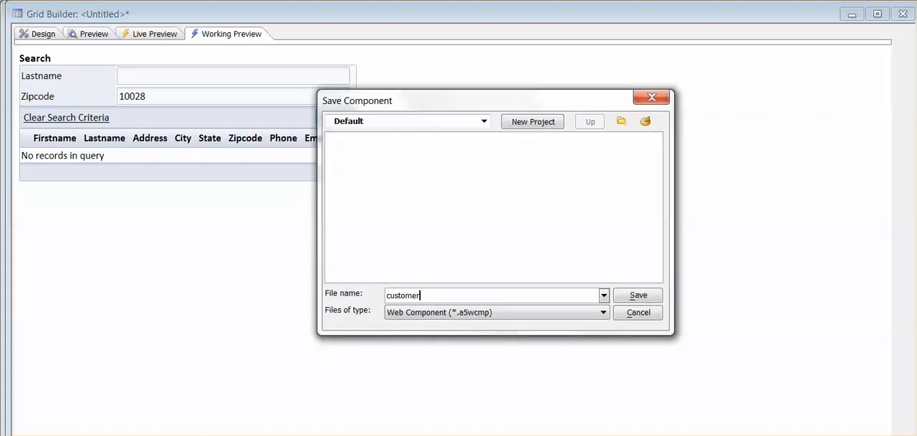
click(637, 297)
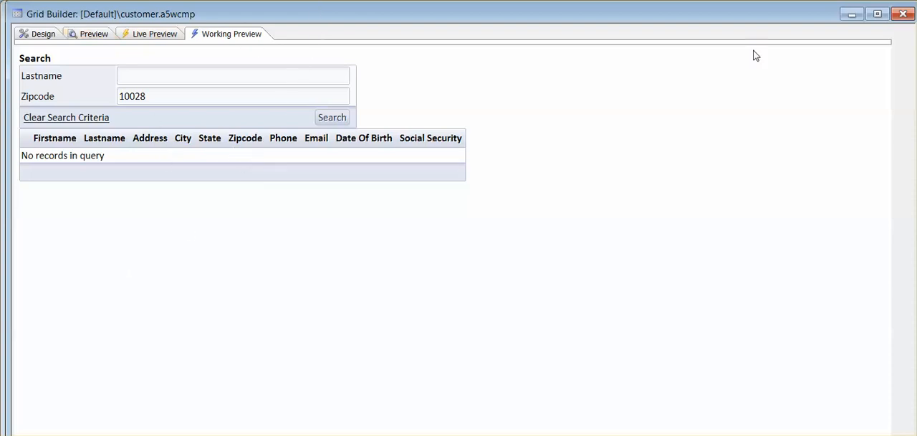
click(904, 14)
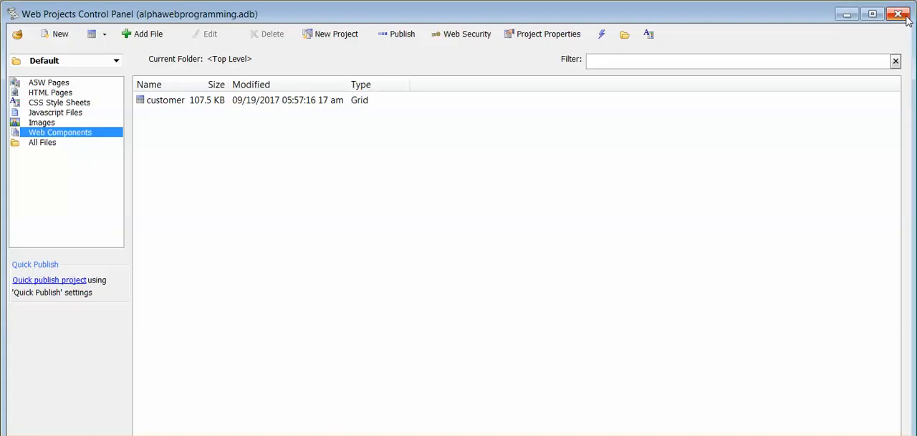
Publish the customer web component with the alphawebprogramming profile, accepting the list of files to be published.
click(401, 35)
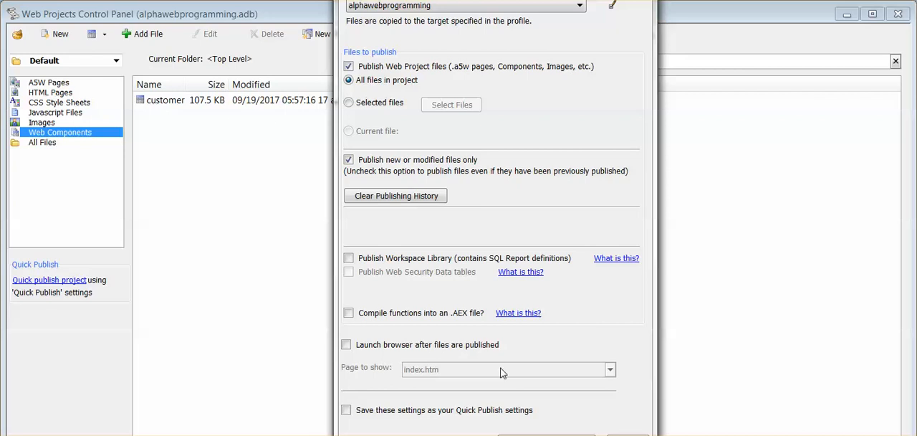
key(Escape)
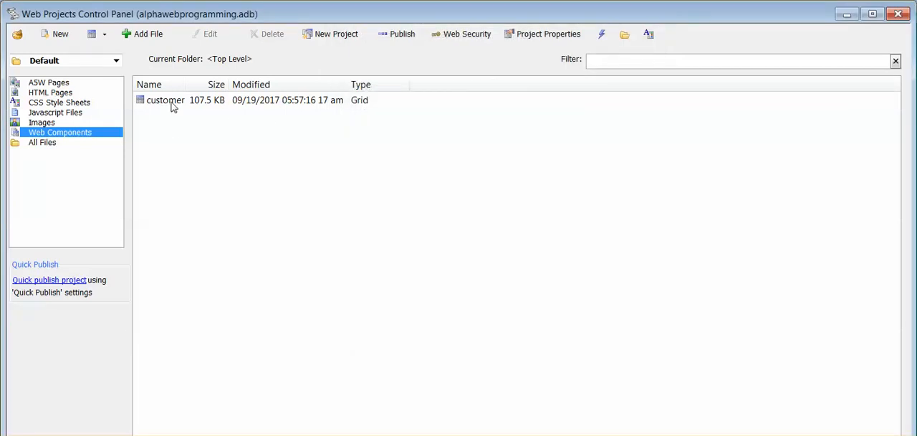
click(172, 100)
right_click(173, 106)
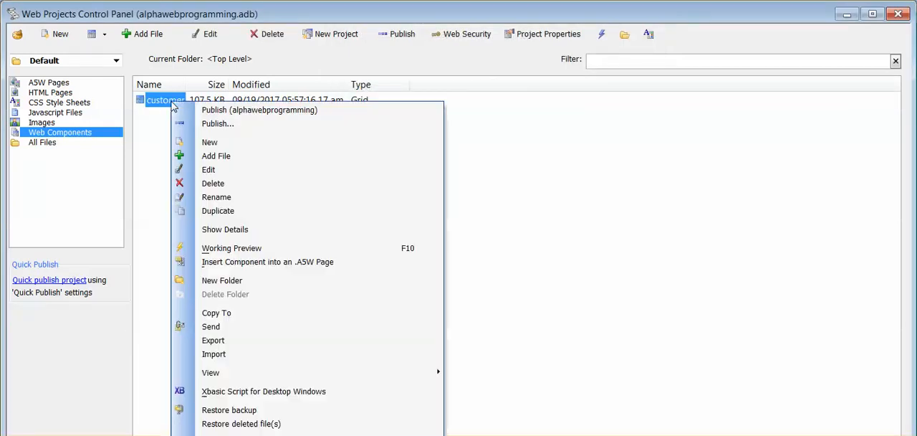
click(255, 112)
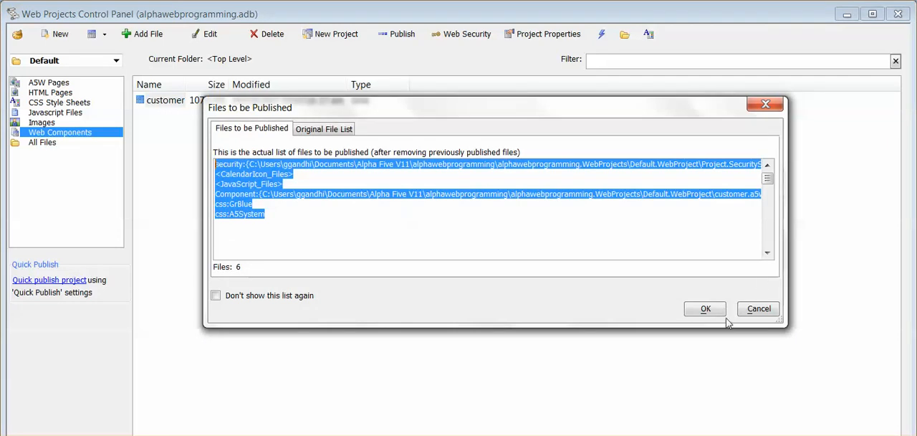
click(706, 309)
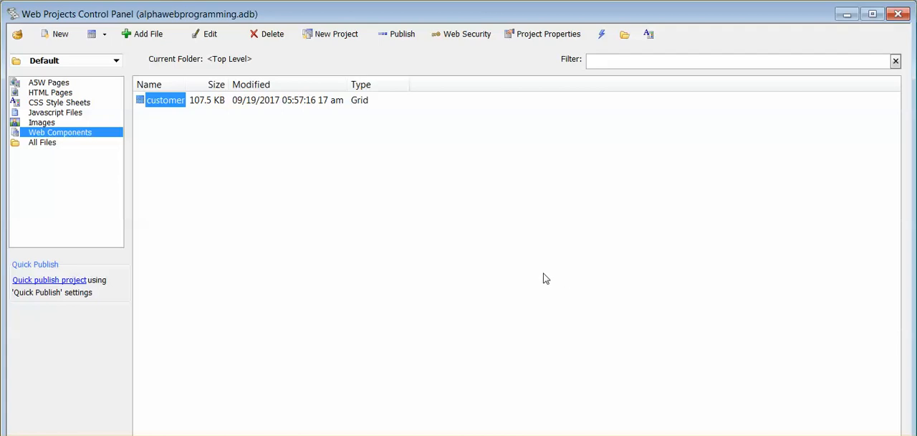
Show the code for inserting the customer component into an A5W page and copy its head section code to the clipboard.
right_click(171, 106)
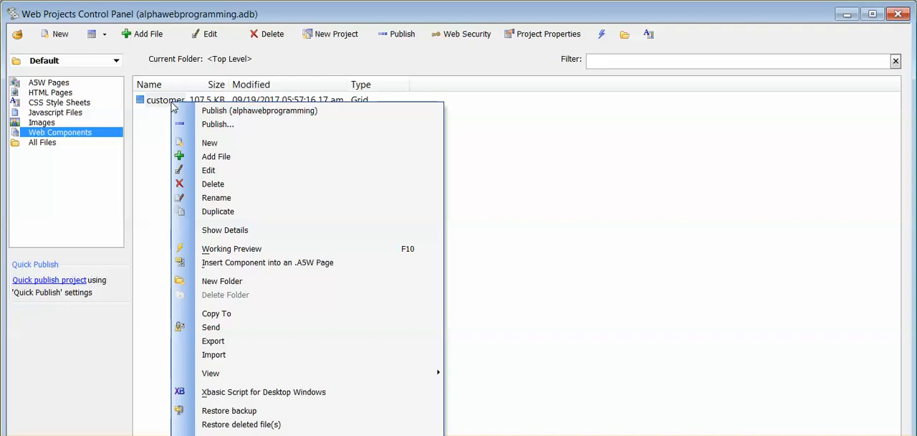
click(216, 263)
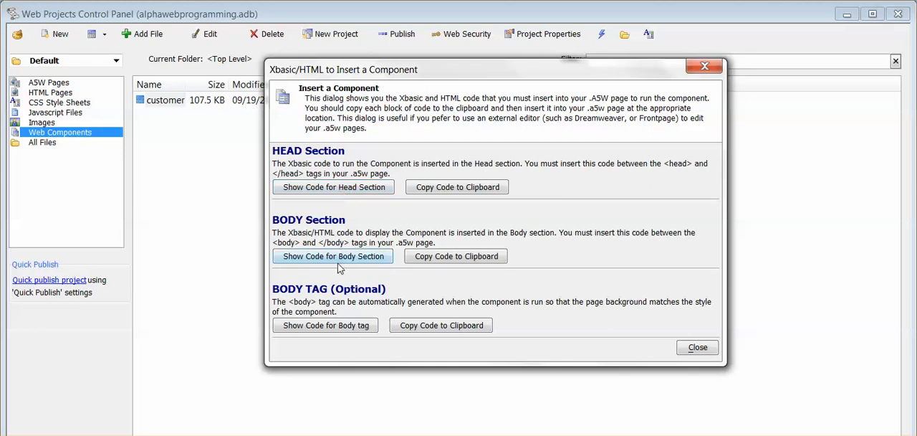
click(310, 187)
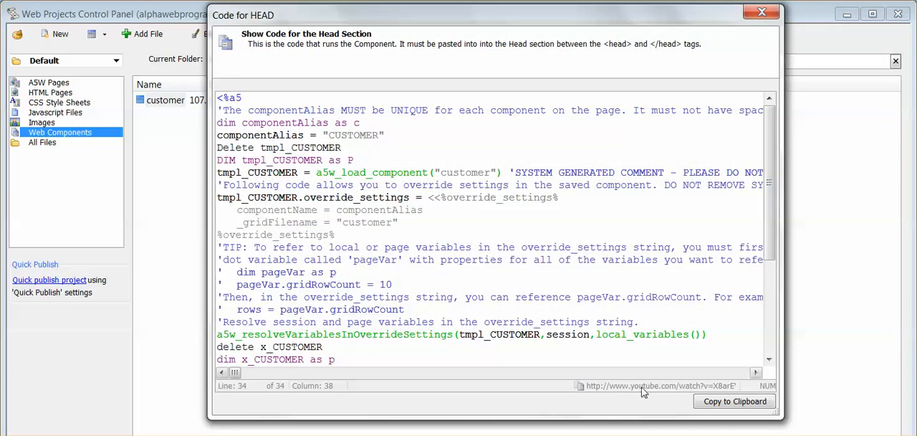
click(727, 402)
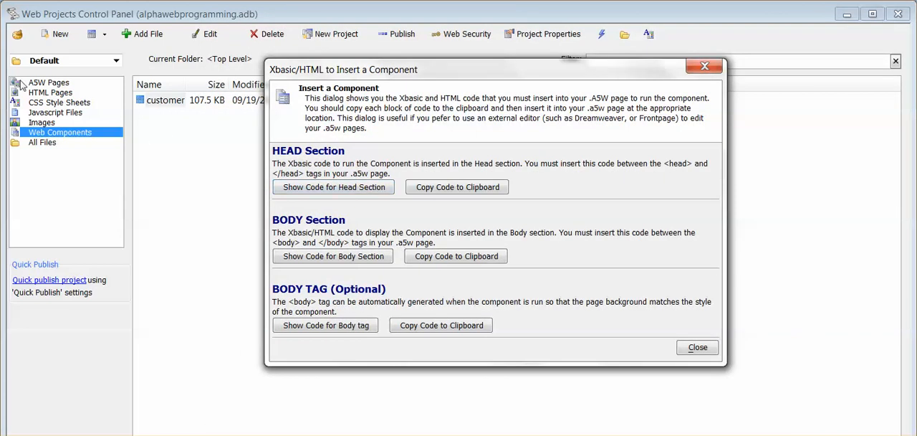
Create a new A5W page in the Default project and open it in the HTML editor.
click(47, 83)
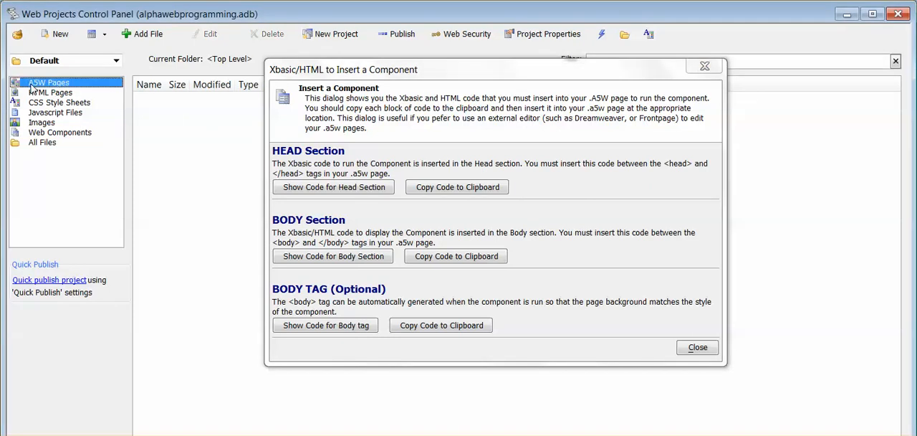
click(57, 37)
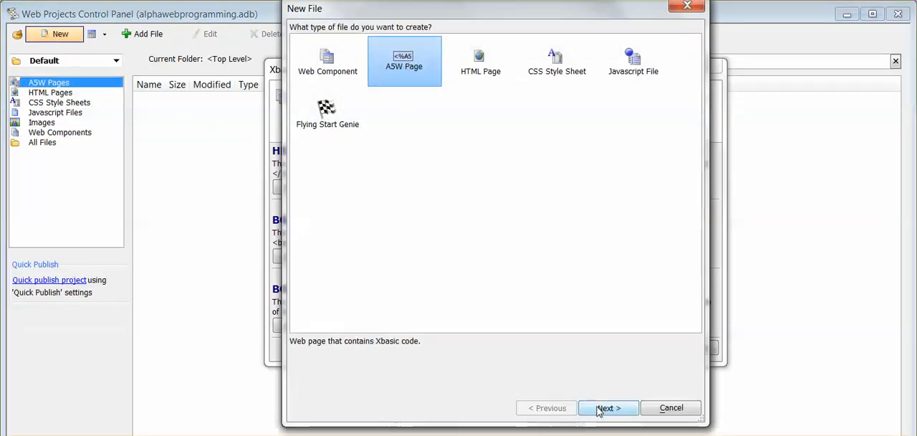
click(601, 410)
click(608, 409)
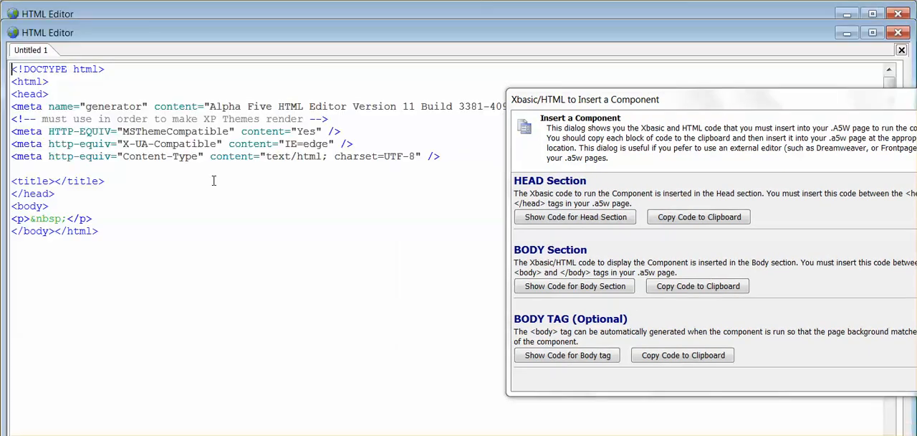
Paste the component's head section code on a new line after the title tag of the A5W page.
click(104, 186)
key(Return)
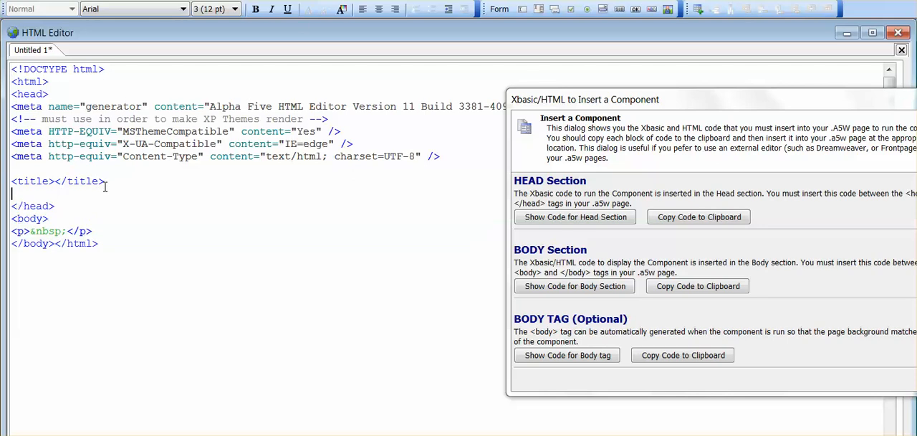
key(ctrl+v)
Copy the component's body section code and replace the empty paragraph in the page's body with it.
scroll(105, 185, down, 5)
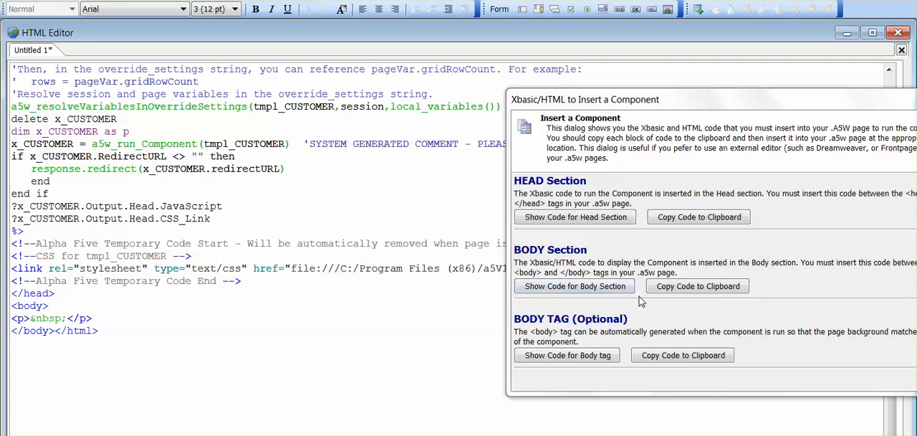
click(676, 291)
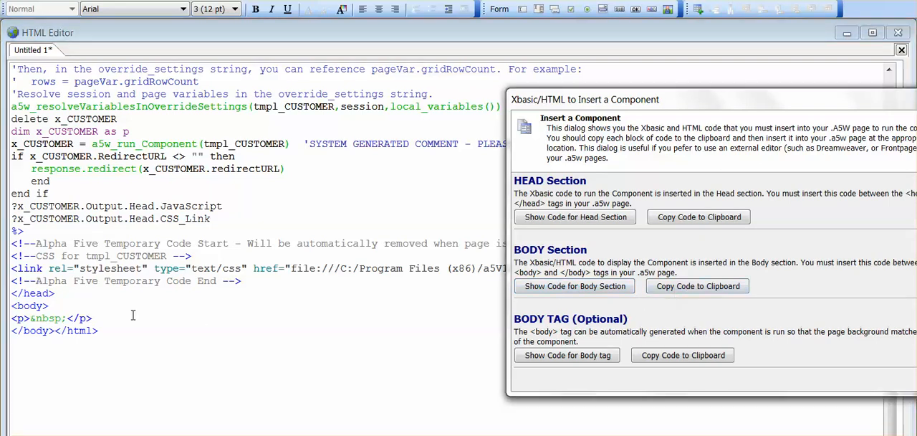
click(10, 318)
drag(11, 318, 105, 318)
key(ctrl+v)
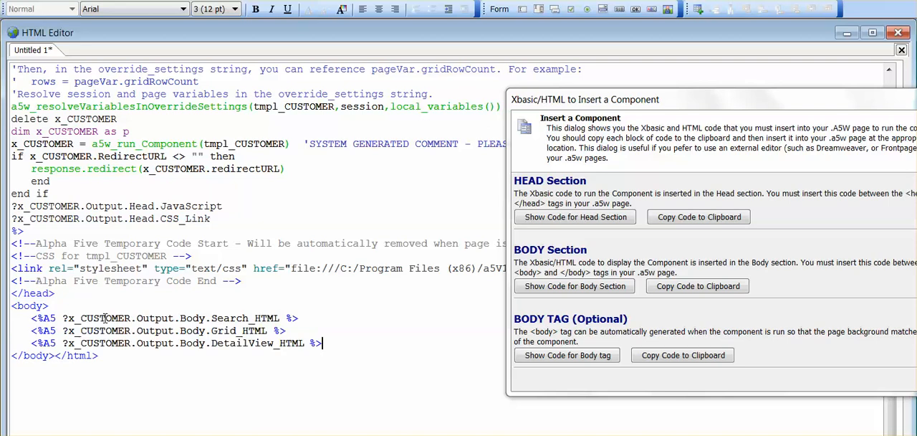
Save the A5W page in the Default project under the file name customer.
key(ctrl+s)
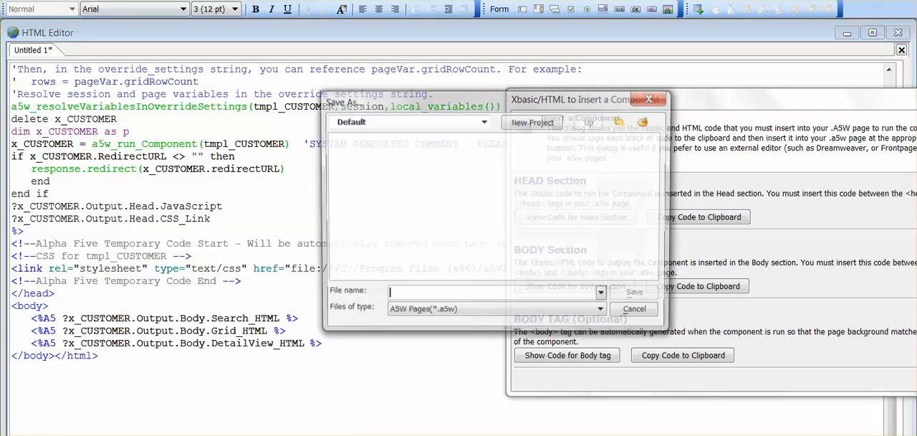
text(cust)
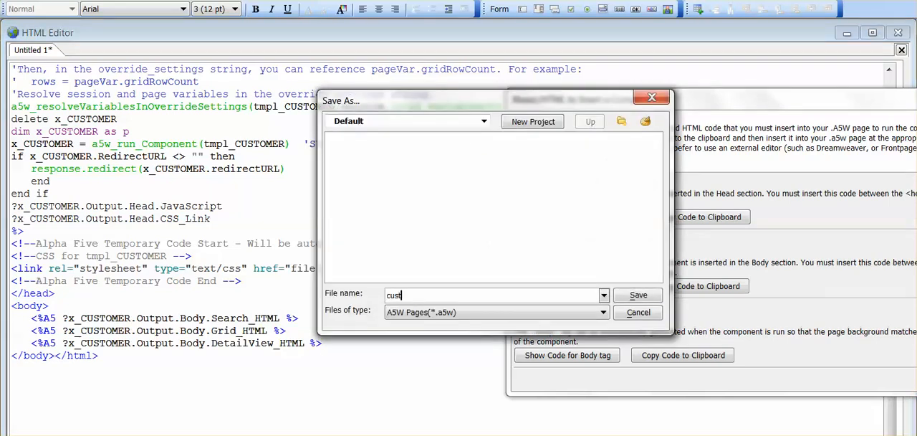
text(omer)
click(638, 295)
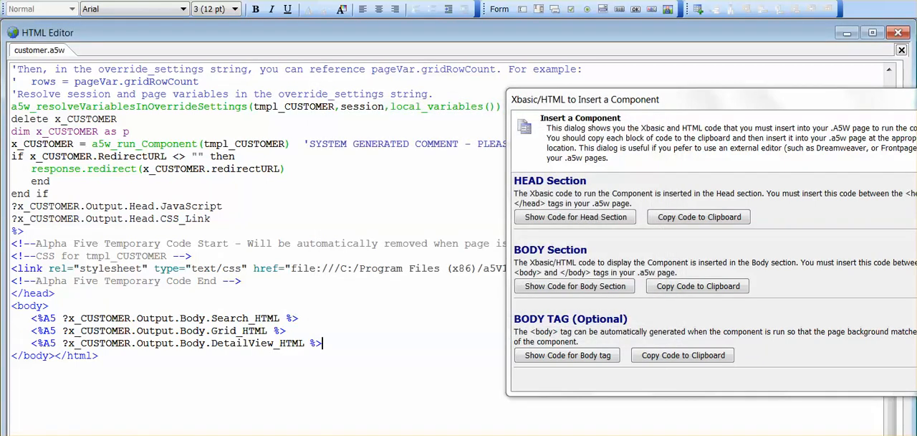
Run a live preview of the page, close the component code dialog, search the preview's grid by a customer's last name, and close the preview.
click(80, 0)
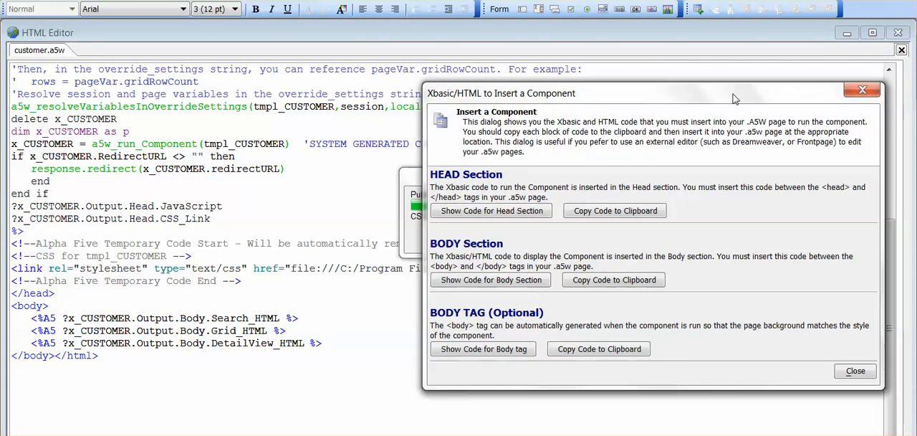
click(860, 89)
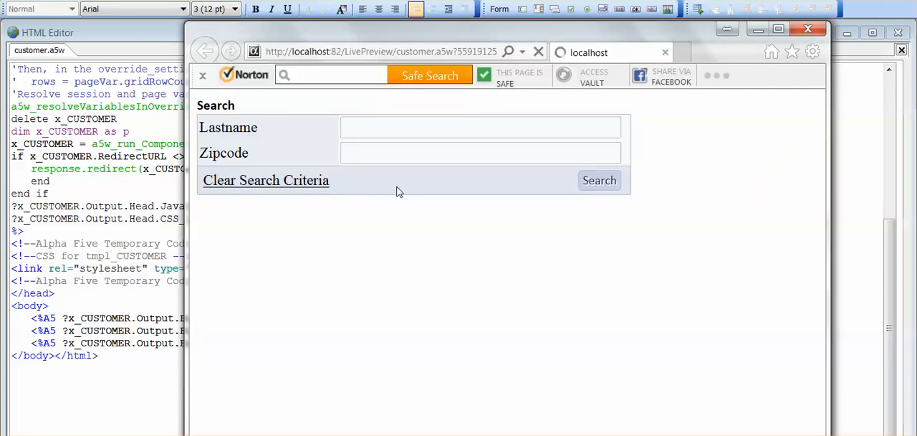
click(455, 127)
text(gandhi)
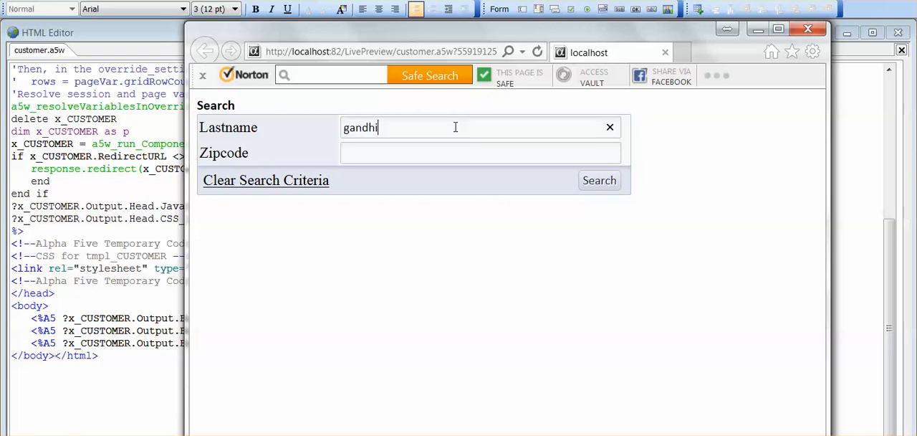
click(599, 185)
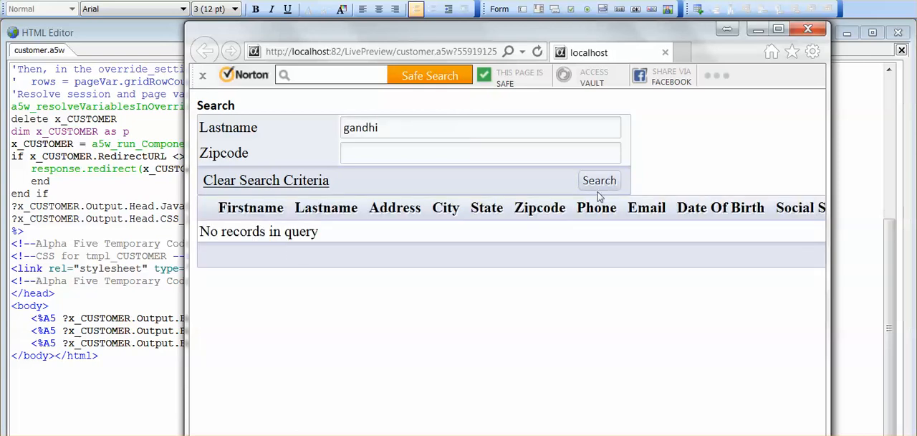
click(808, 29)
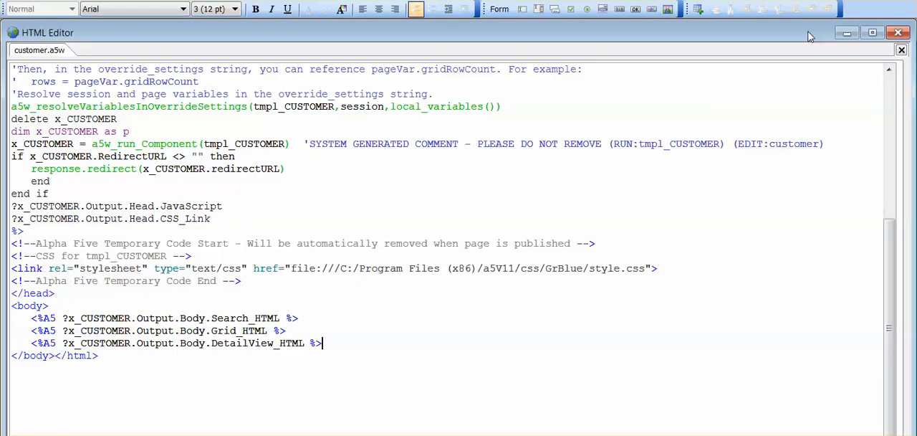
Publish the customer.a5w page to the alphawebprogramming profile and accept the list of files.
click(120, 0)
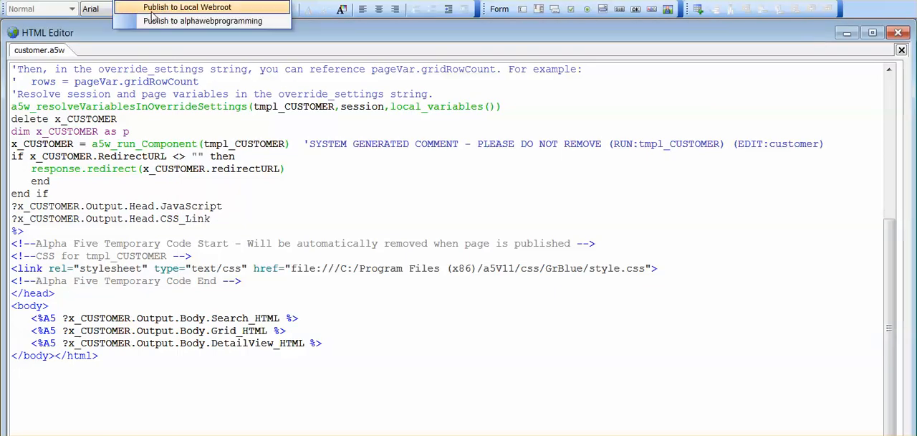
click(173, 22)
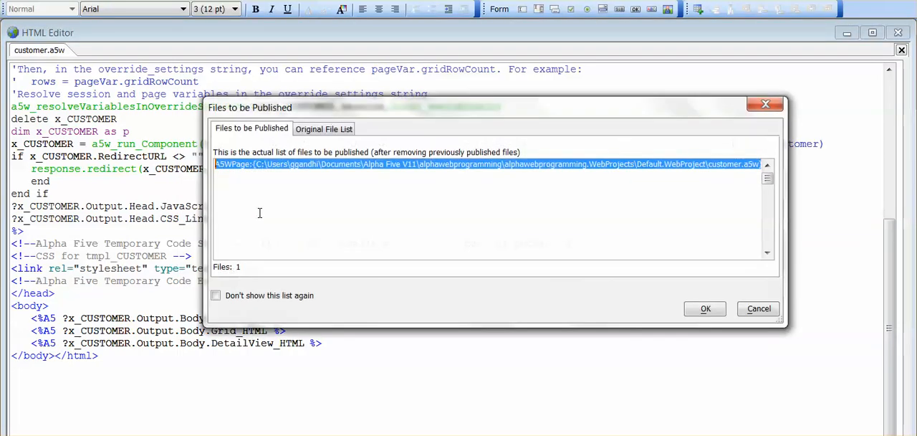
click(703, 306)
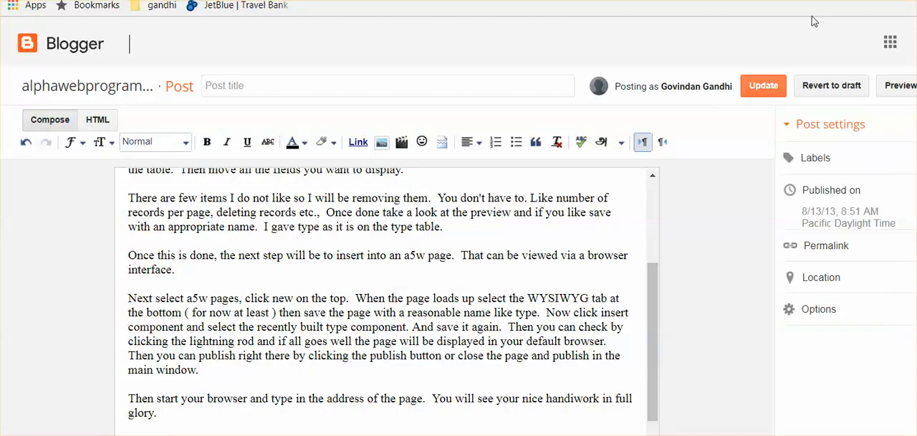
Switch to the web browser and open localhost:82/alphawebprogramming/customer.a5w in a new tab.
key(ctrl+t)
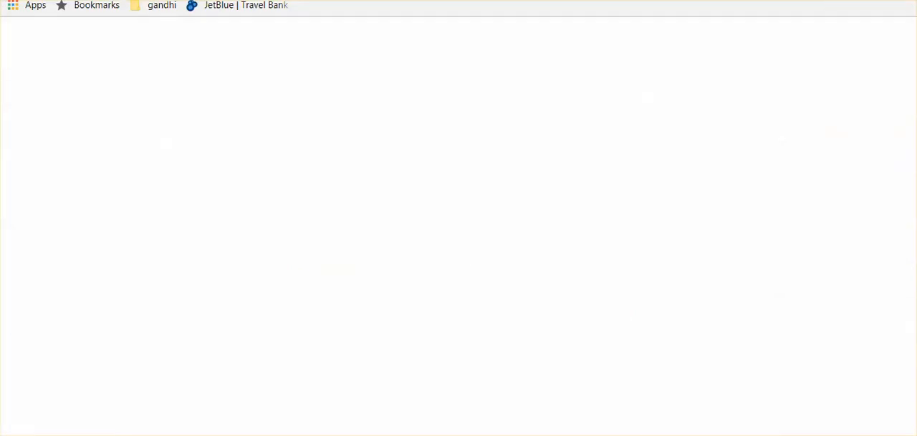
text(localh)
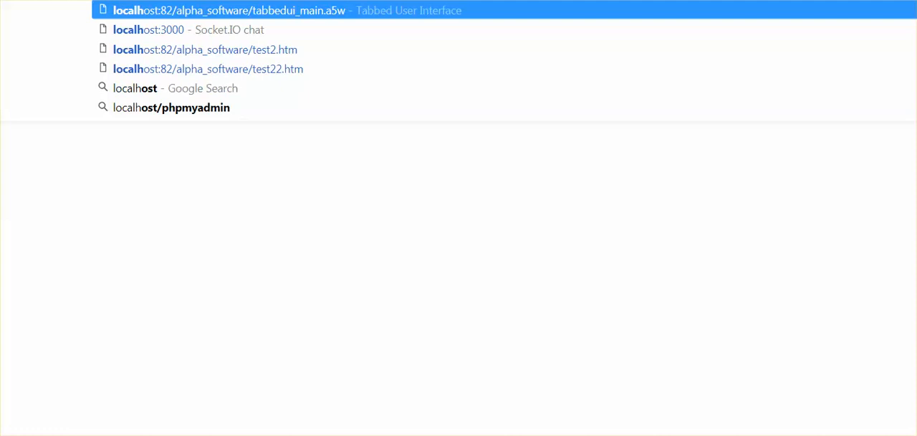
text(ost)
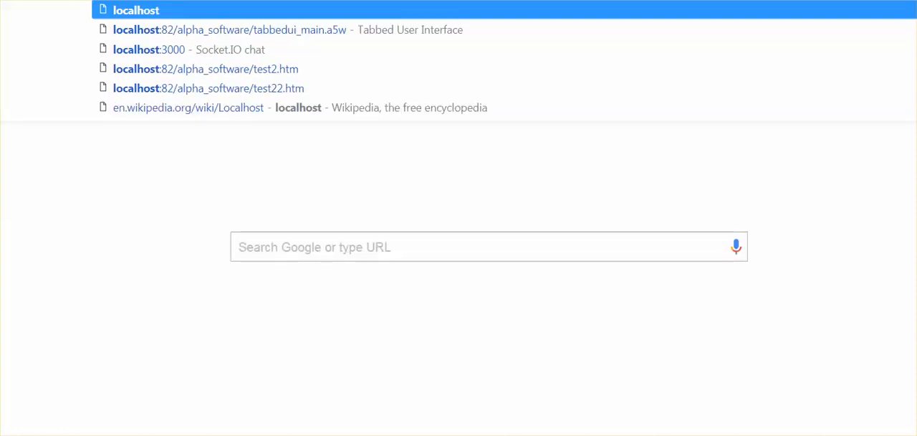
text(:82/)
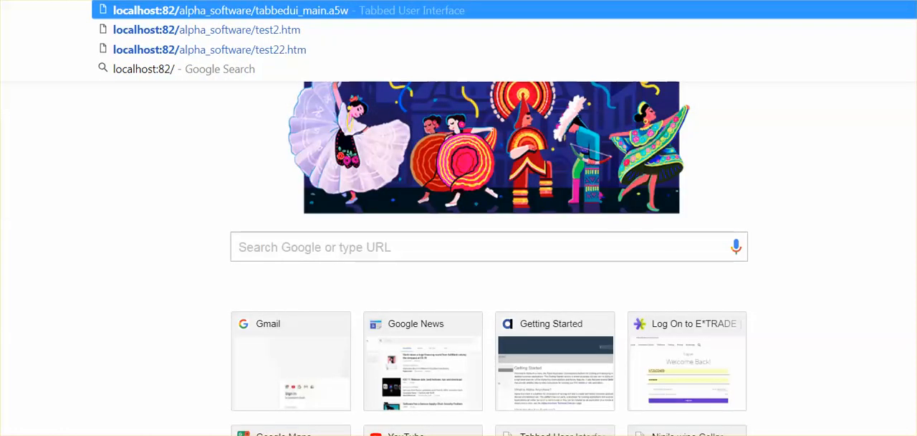
text(alp)
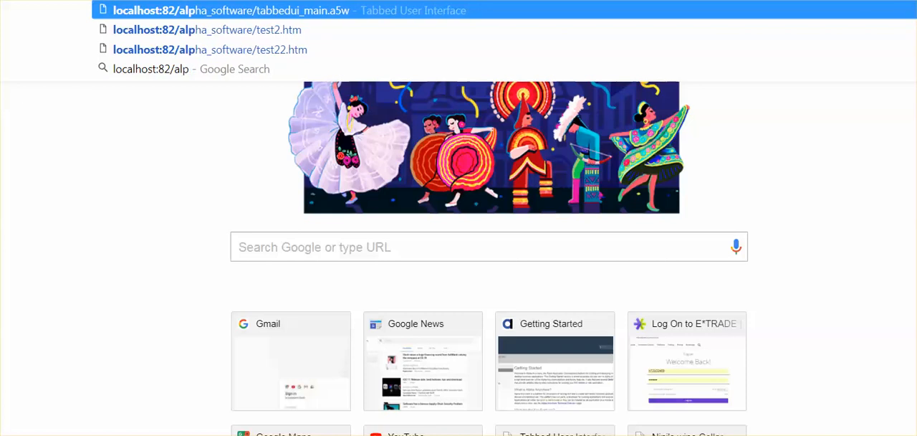
text(hawebpro)
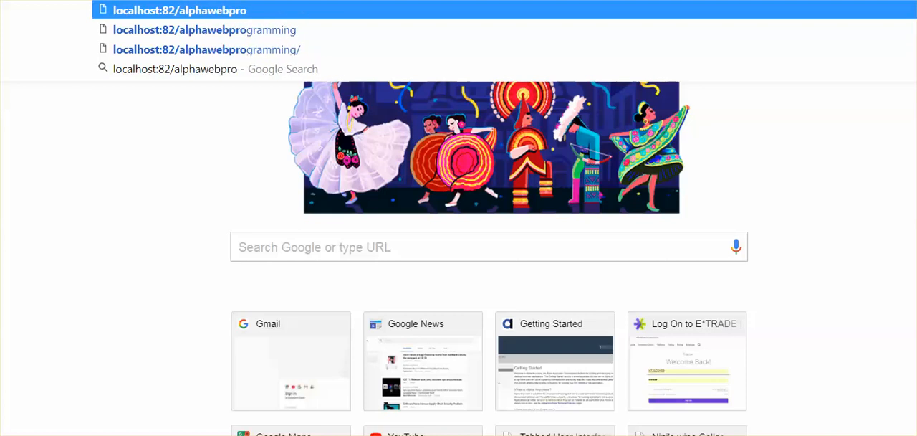
text(gramming)
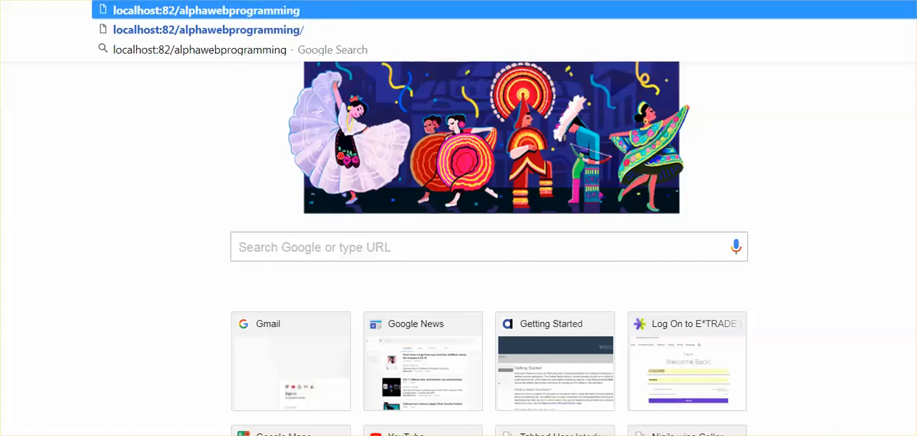
text(/custom)
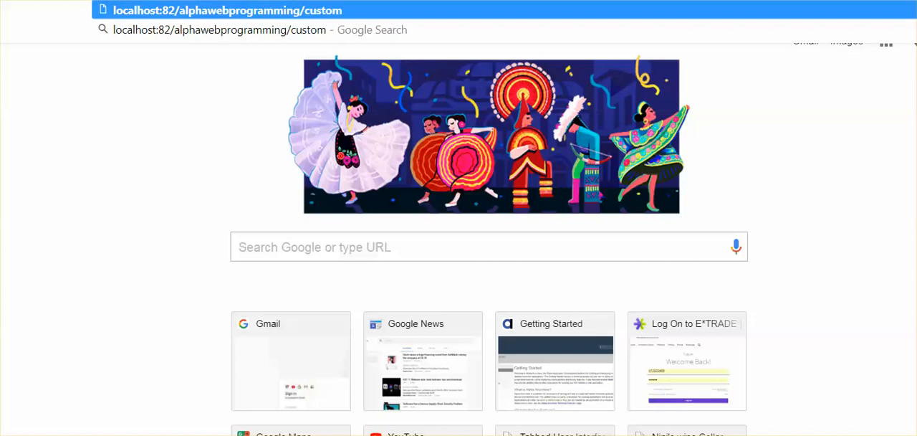
text(er.a5w)
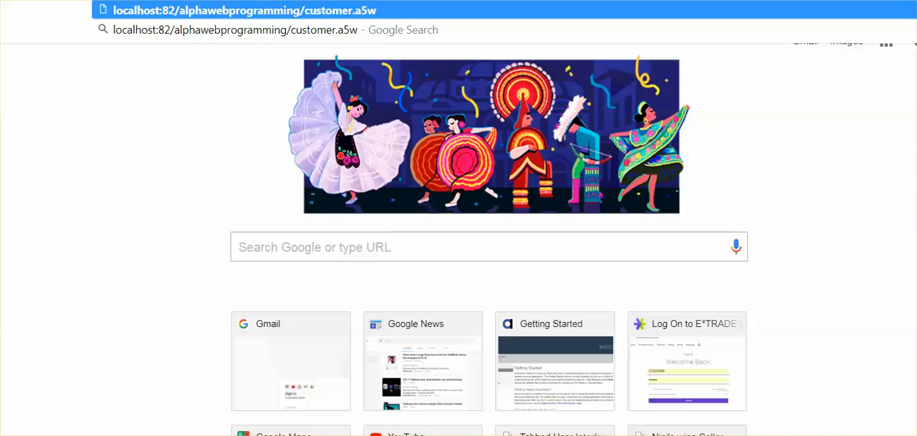
key(Return)
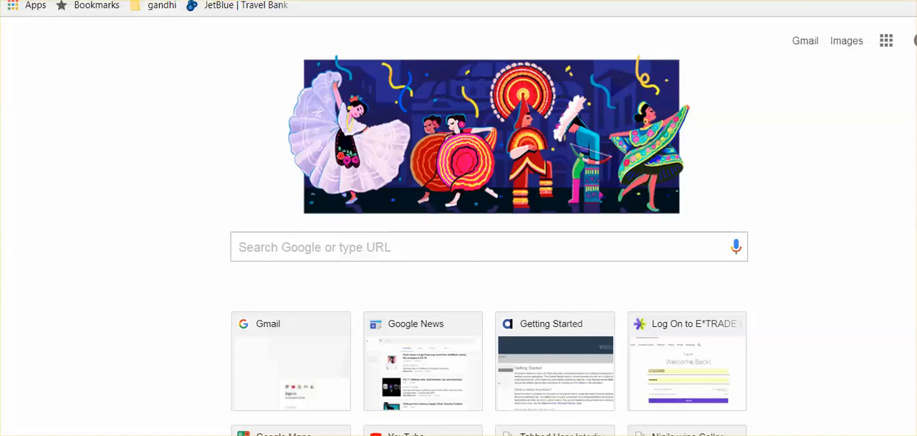